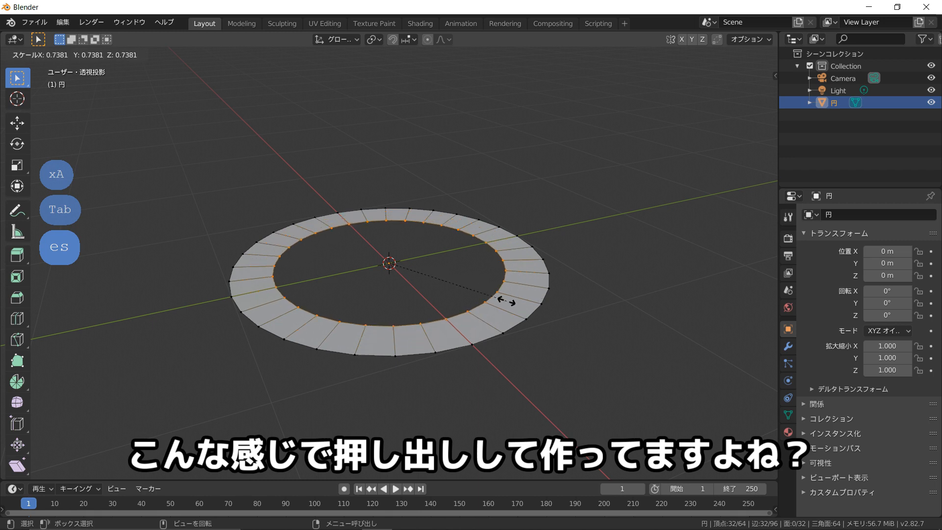
Extrude the circle's edge inward as three progressively smaller rings and fill the remaining centre hole with a face.
{"action": "left_click", "coordinate": [502, 301]}
{"action": "key", "text": "e"}
{"action": "key", "text": "s"}
{"action": "left_click", "coordinate": [444, 297]}
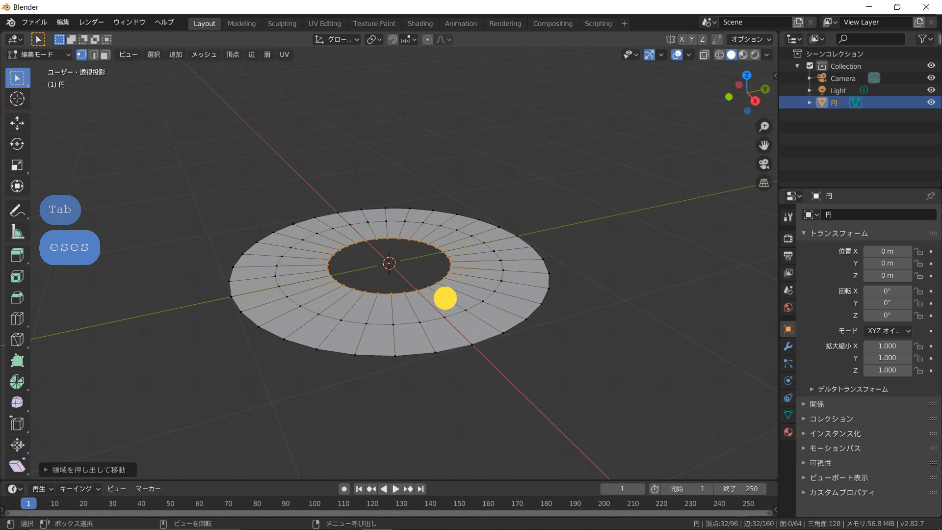
{"action": "key", "text": "e"}
{"action": "key", "text": "s"}
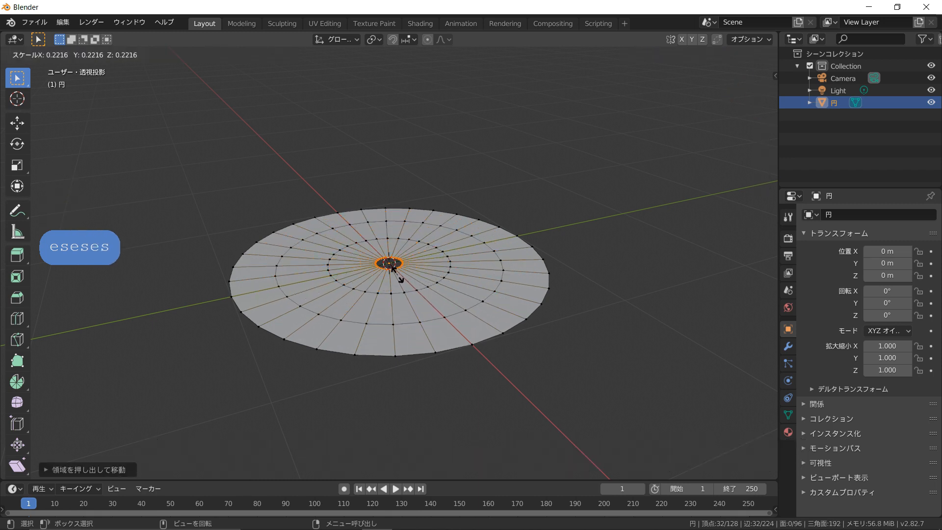
{"action": "left_click", "coordinate": [395, 272]}
{"action": "key", "text": "f"}
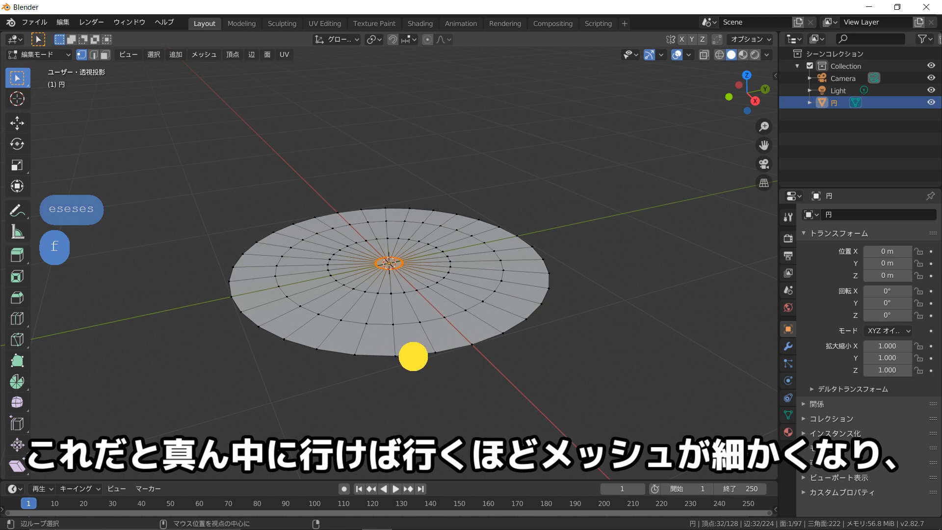
Raise the circle's outer edge loop about 0.2 m along Z and copy the Z move distance.
{"action": "left_click", "coordinate": [450, 333], "text": "alt"}
{"action": "key", "text": "g"}
{"action": "key", "text": "z"}
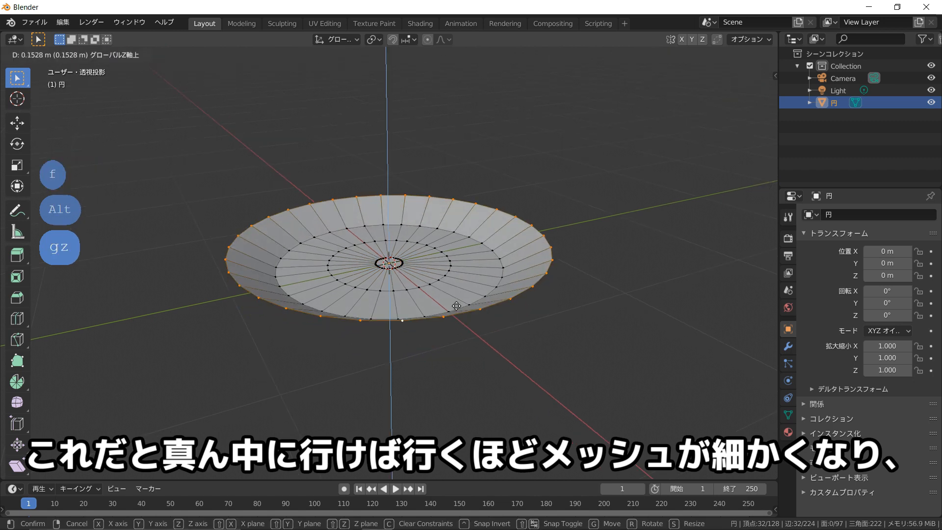
{"action": "left_click", "coordinate": [457, 305]}
{"action": "left_click", "coordinate": [112, 471]}
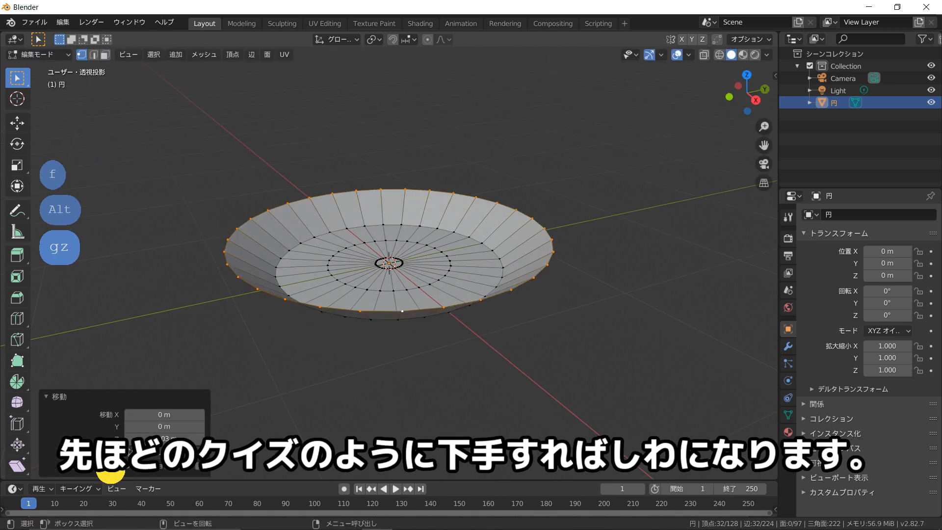
{"action": "left_click", "coordinate": [160, 434]}
{"action": "key", "text": "ctrl+c"}
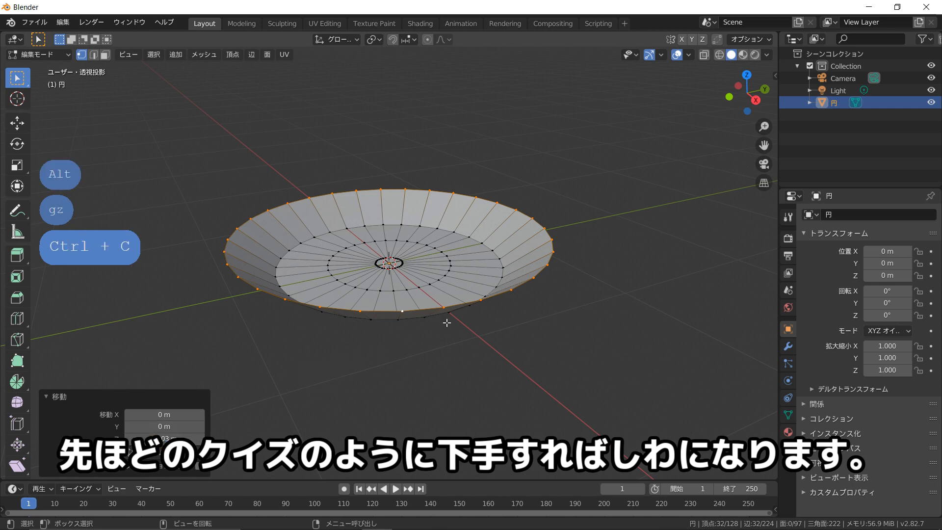
Raise the second edge ring slightly along Z to form a curved plate profile, and return to Object Mode.
{"action": "middle_click_drag", "start_coordinate": [447, 323], "coordinate": [448, 333]}
{"action": "scroll", "coordinate": [447, 333], "scroll_direction": "up", "scroll_amount": 4}
{"action": "left_click", "coordinate": [538, 347], "text": "alt"}
{"action": "key", "text": "KP_1"}
{"action": "key", "text": "g"}
{"action": "key", "text": "z"}
{"action": "left_click", "coordinate": [540, 351]}
{"action": "middle_click_drag", "start_coordinate": [540, 351], "coordinate": [510, 363]}
{"action": "scroll", "coordinate": [511, 361], "scroll_direction": "down", "scroll_amount": 5}
{"action": "key", "text": "Tab"}
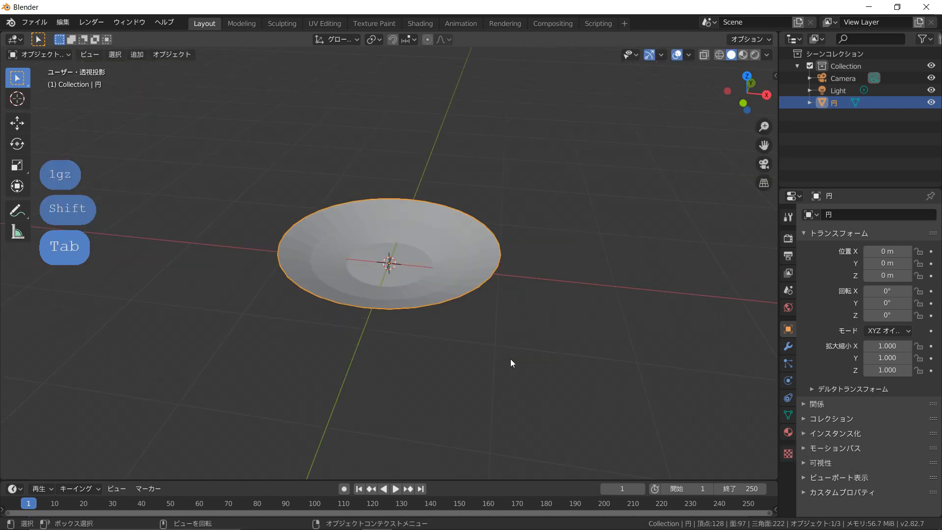
Add a level 3 Subdivision Surface to the circle plate and display it in Material Preview shading.
{"action": "key", "text": "ctrl+3"}
{"action": "key", "text": "Tab"}
{"action": "key", "text": "a"}
{"action": "key", "text": "Tab"}
{"action": "key", "text": "z"}
{"action": "key", "text": "z"}
Give the circle plate a new material with a black base color and a roughness of 0.000.
{"action": "left_click", "coordinate": [788, 432]}
{"action": "left_click", "coordinate": [869, 266]}
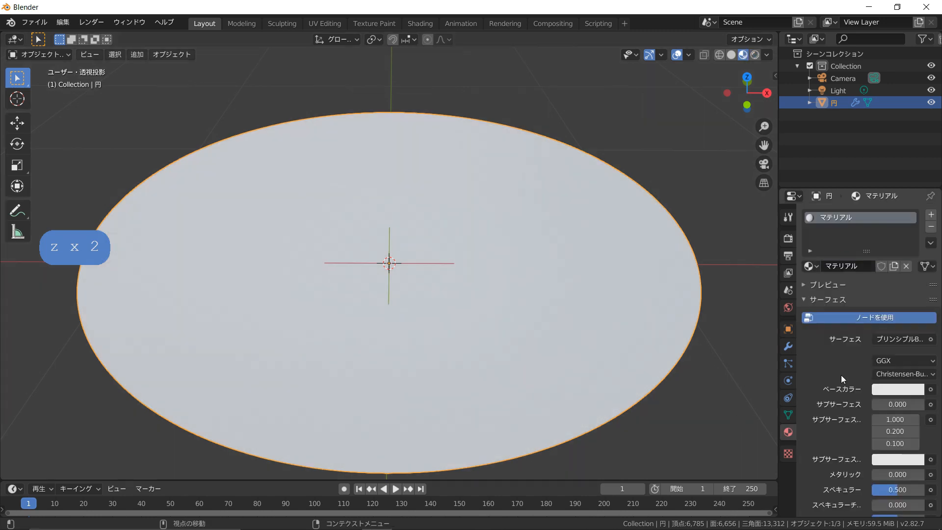
{"action": "left_click", "coordinate": [898, 389]}
{"action": "left_click", "coordinate": [915, 223]}
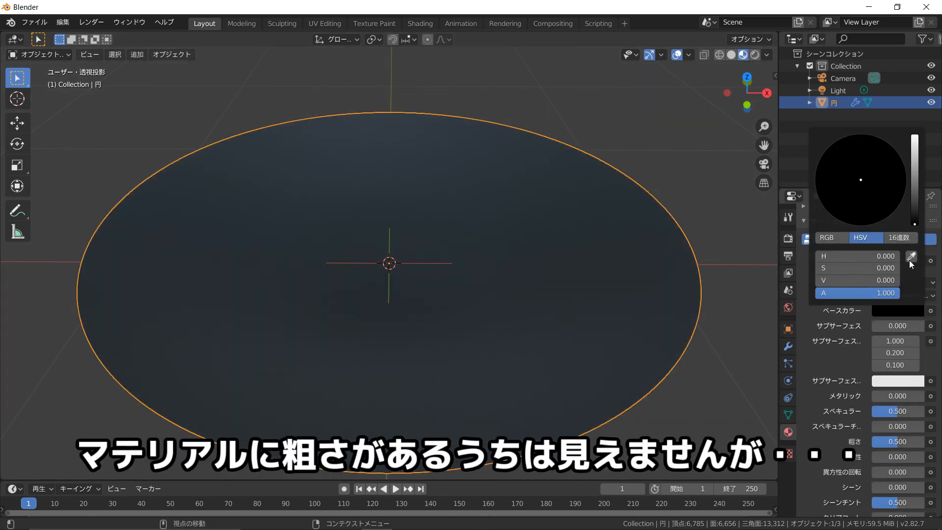
{"action": "left_click_drag", "start_coordinate": [882, 441], "coordinate": [858, 441]}
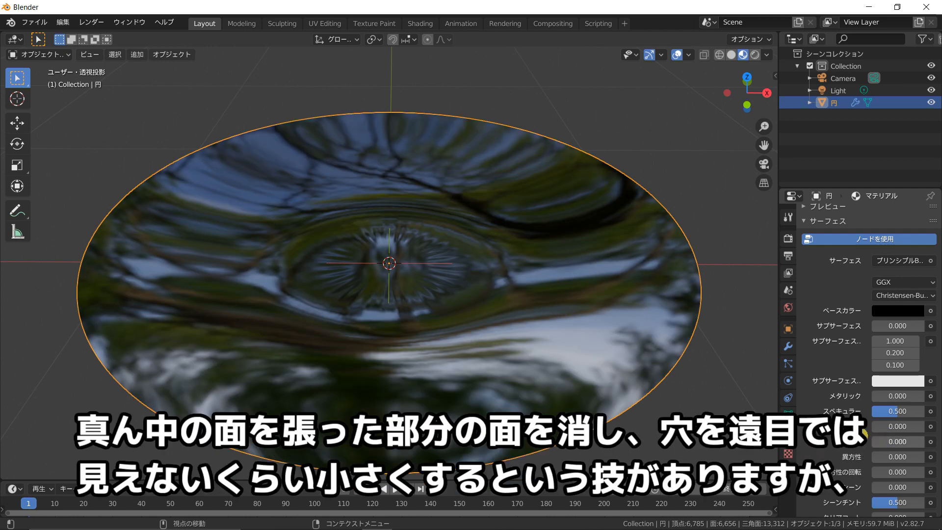
Inspect the reflections around the circle plate's centre and insert a loop cut into its mesh.
{"action": "middle_click_drag", "start_coordinate": [490, 354], "coordinate": [355, 228]}
{"action": "mouse_move", "coordinate": [358, 283]}
{"action": "middle_mouse_down"}
{"action": "mouse_move", "coordinate": [337, 309]}
{"action": "mouse_move", "coordinate": [359, 276]}
{"action": "middle_mouse_up"}
{"action": "scroll", "coordinate": [336, 310], "scroll_direction": "down", "scroll_amount": 4}
{"action": "scroll", "coordinate": [360, 276], "scroll_direction": "up", "scroll_amount": 1}
{"action": "key", "text": "Tab"}
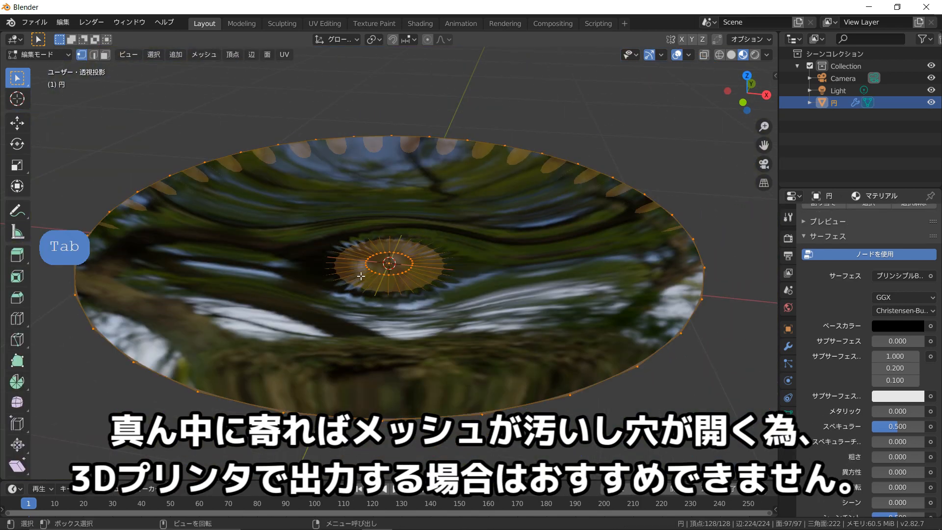
{"action": "scroll", "coordinate": [360, 276], "scroll_direction": "up", "scroll_amount": 3}
{"action": "key", "text": "ctrl+r"}
{"action": "left_click_drag", "start_coordinate": [339, 270], "coordinate": [216, 315]}
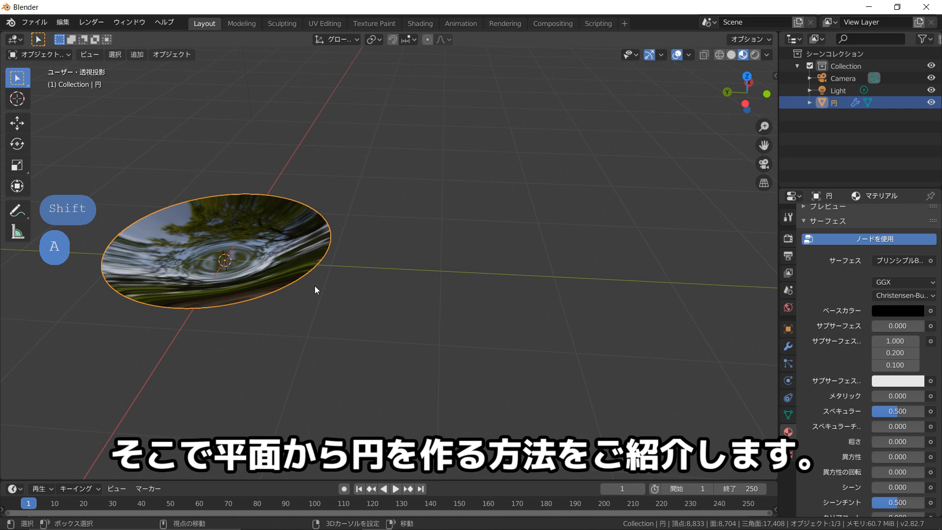
Add a mesh plane and move it about 2.9 m along X beside the circle plate.
{"action": "key", "text": "shift+a"}
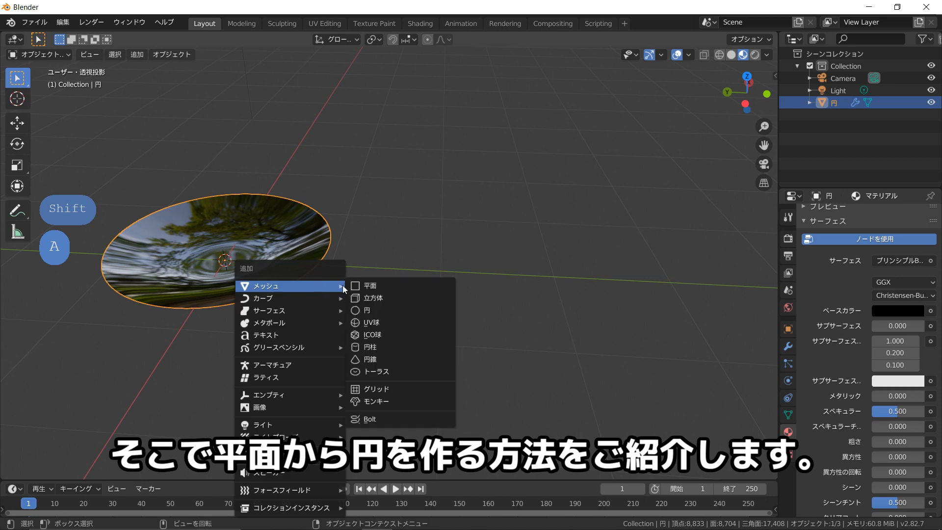
{"action": "left_click", "coordinate": [373, 277]}
{"action": "key", "text": "g"}
{"action": "key", "text": "x"}
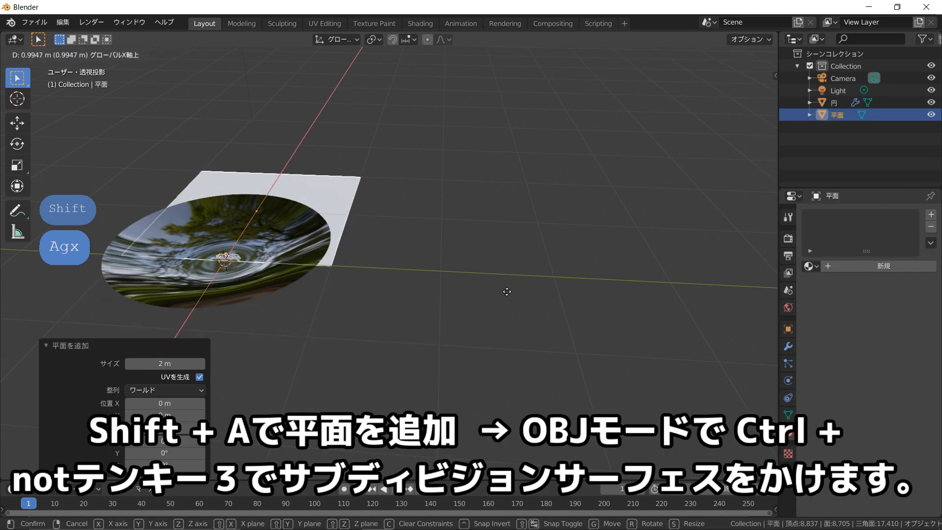
{"action": "left_click", "coordinate": [537, 231]}
Add a level 3 Subdivision Surface modifier to the plane and apply it.
{"action": "middle_click_drag", "start_coordinate": [536, 232], "coordinate": [183, 242]}
{"action": "key", "text": "Tab"}
{"action": "key", "text": "Tab"}
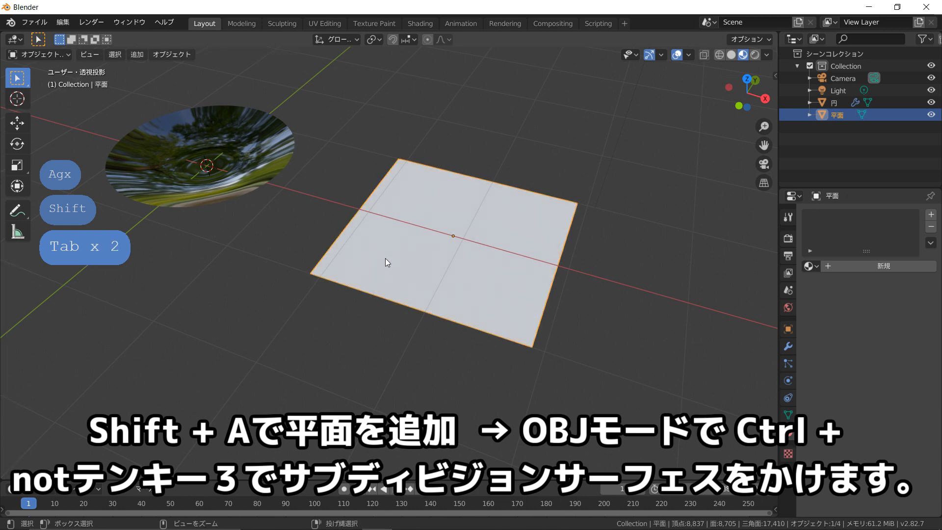
{"action": "key", "text": "ctrl+3"}
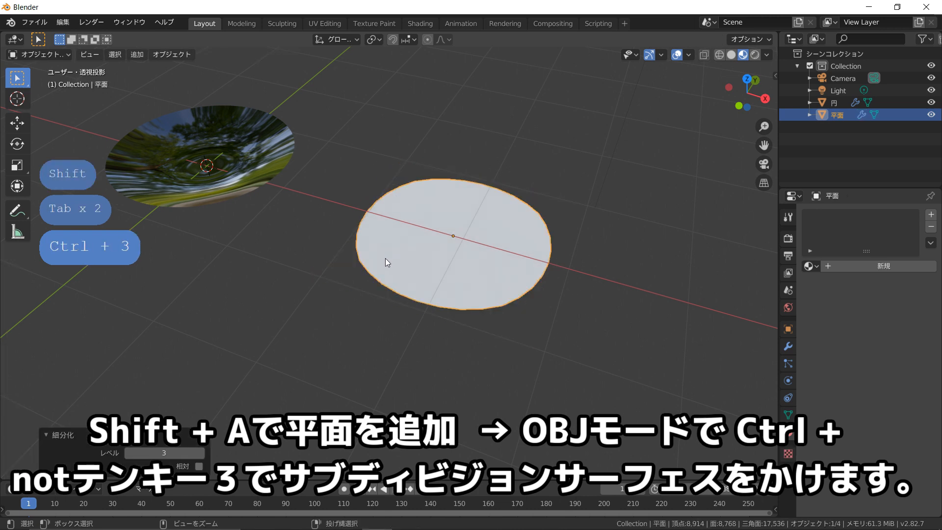
{"action": "left_click", "coordinate": [790, 344]}
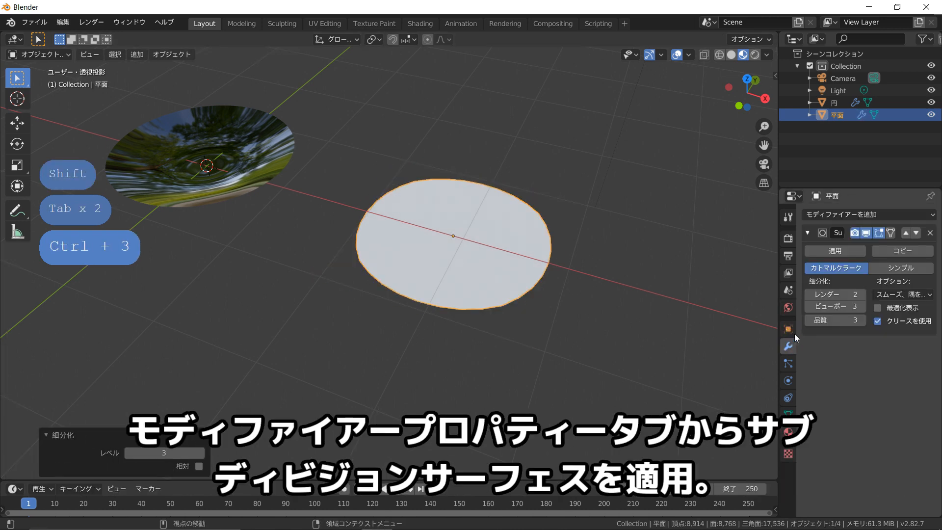
{"action": "left_click", "coordinate": [835, 251]}
Select all four sides of the subdivided plane's outer boundary and round them with To Sphere at factor 1.
{"action": "key", "text": "Tab"}
{"action": "middle_click_drag", "start_coordinate": [544, 301], "coordinate": [494, 298], "text": "shift"}
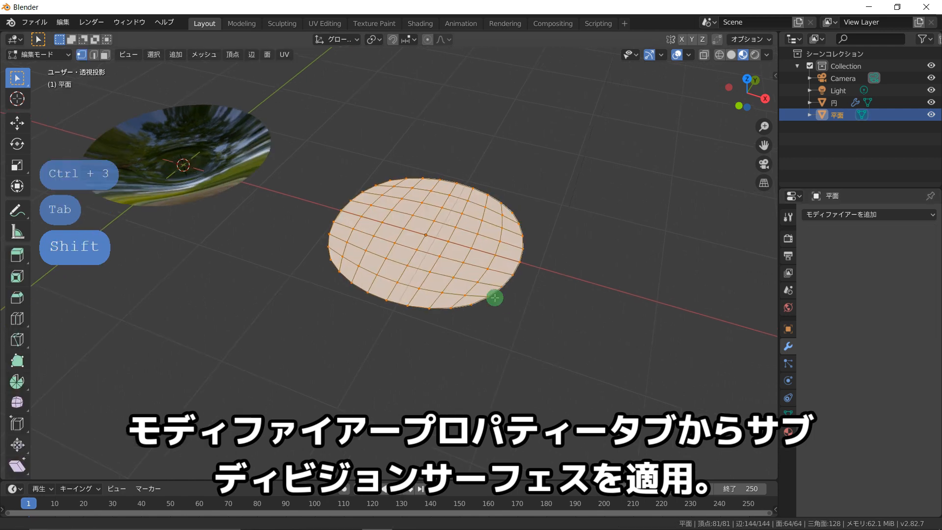
{"action": "scroll", "coordinate": [495, 298], "scroll_direction": "up", "scroll_amount": 2}
{"action": "left_click", "coordinate": [433, 327]}
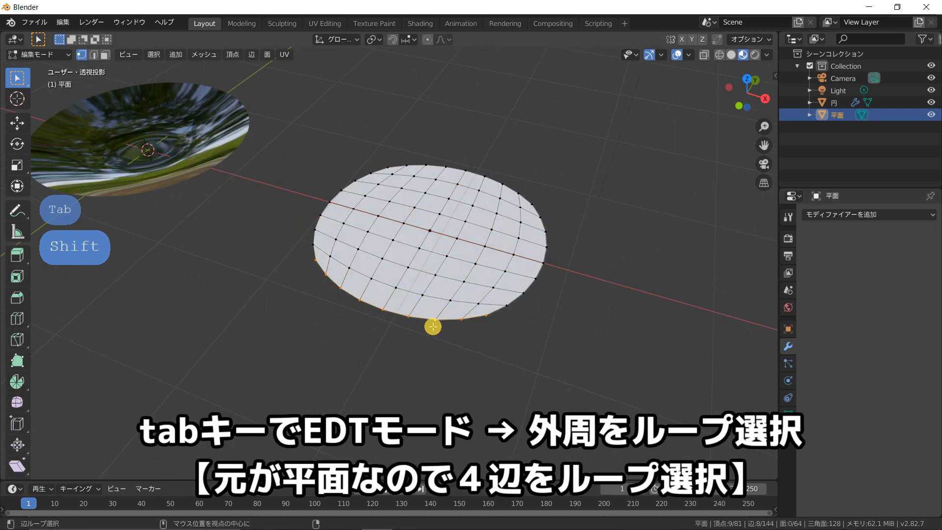
{"action": "left_click", "coordinate": [427, 319], "text": "alt"}
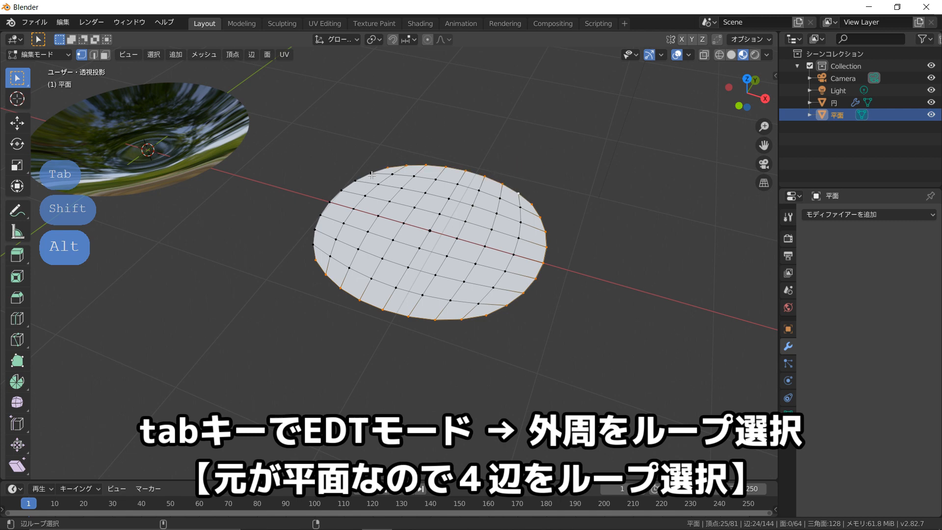
{"action": "key", "text": "shift+alt+s"}
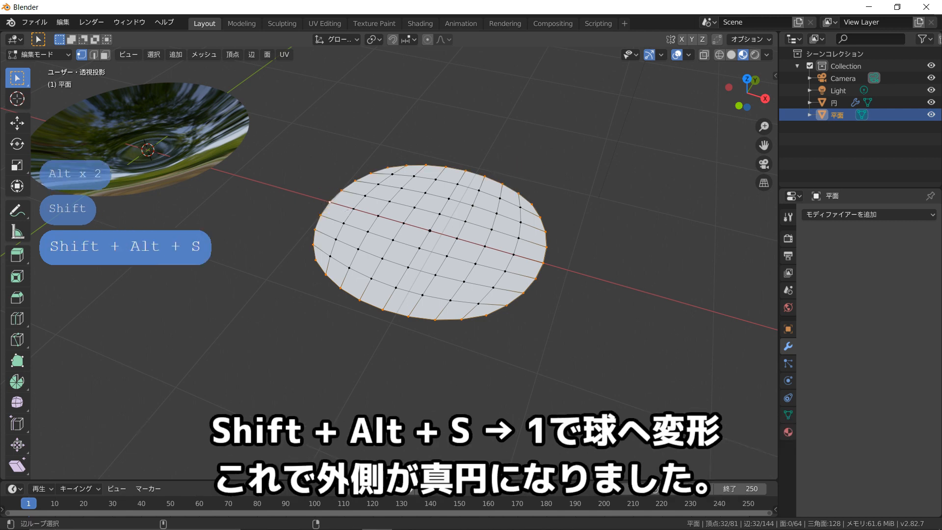
{"action": "key", "text": "1"}
{"action": "key", "text": "Return"}
Select the second edge ring of the disc in top view and round it with To Sphere at factor 1.
{"action": "key", "text": "KP_1"}
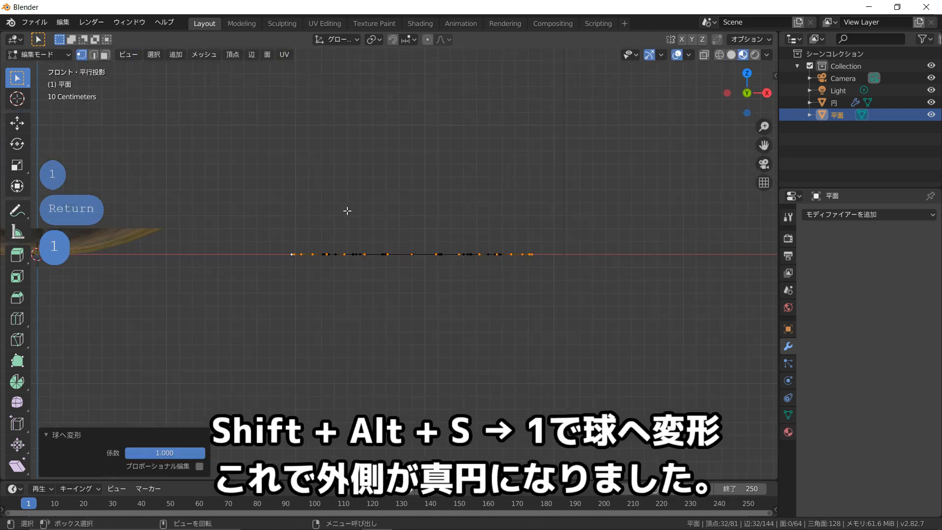
{"action": "key", "text": "KP_7"}
{"action": "key", "text": "shift"}
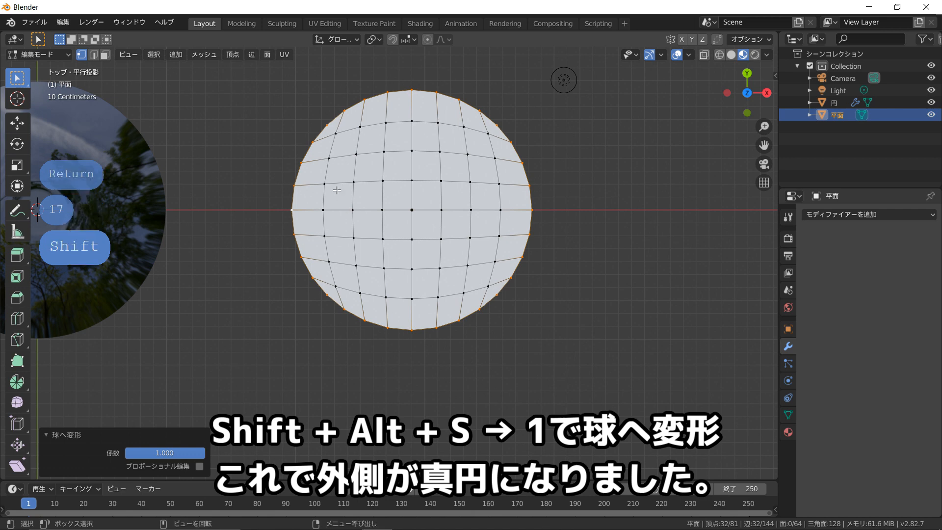
{"action": "left_click", "coordinate": [335, 137]}
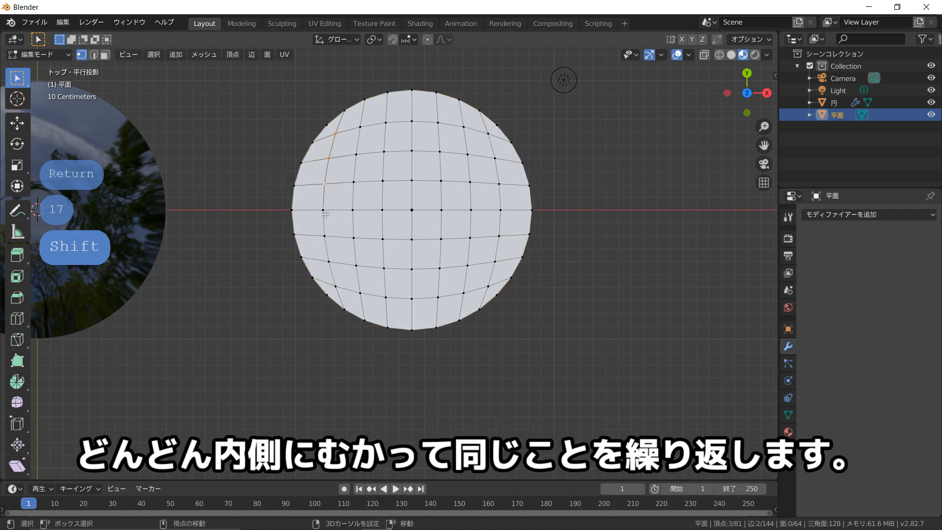
{"action": "left_click", "coordinate": [328, 241], "text": "shift"}
{"action": "left_click", "coordinate": [499, 256], "text": "shift"}
{"action": "left_click", "coordinate": [359, 121], "text": "shift"}
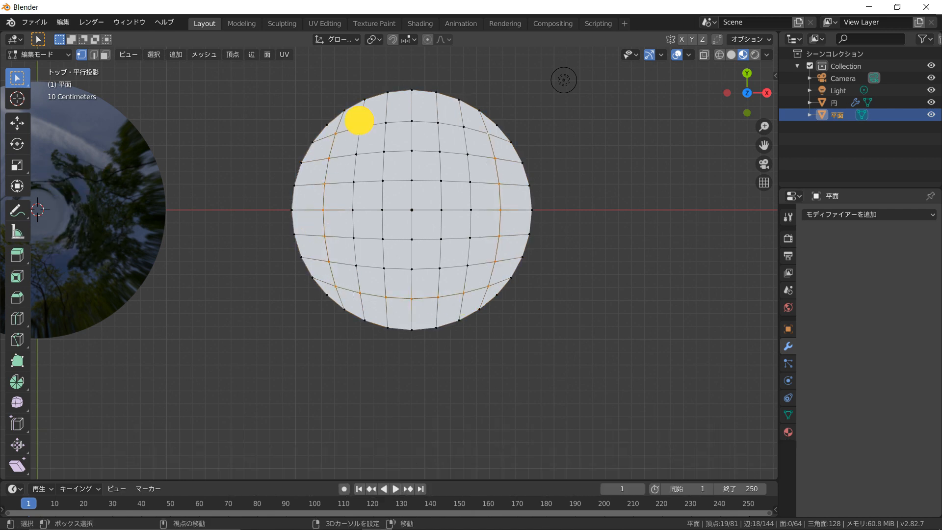
{"action": "key", "text": "shift+alt+s"}
{"action": "key", "text": "1"}
{"action": "key", "text": "Return"}
Select the third edge ring inward on the disc and round it with To Sphere at factor 1.
{"action": "scroll", "coordinate": [433, 183], "scroll_direction": "up", "scroll_amount": 3}
{"action": "left_click", "coordinate": [293, 135]}
{"action": "left_click", "coordinate": [500, 333], "text": "shift"}
{"action": "key", "text": "shift+alt+s"}
{"action": "key", "text": "1"}
{"action": "key", "text": "Return"}
Select the innermost edge ring around the disc's centre and round it with To Sphere at factor 1.
{"action": "left_click", "coordinate": [323, 170]}
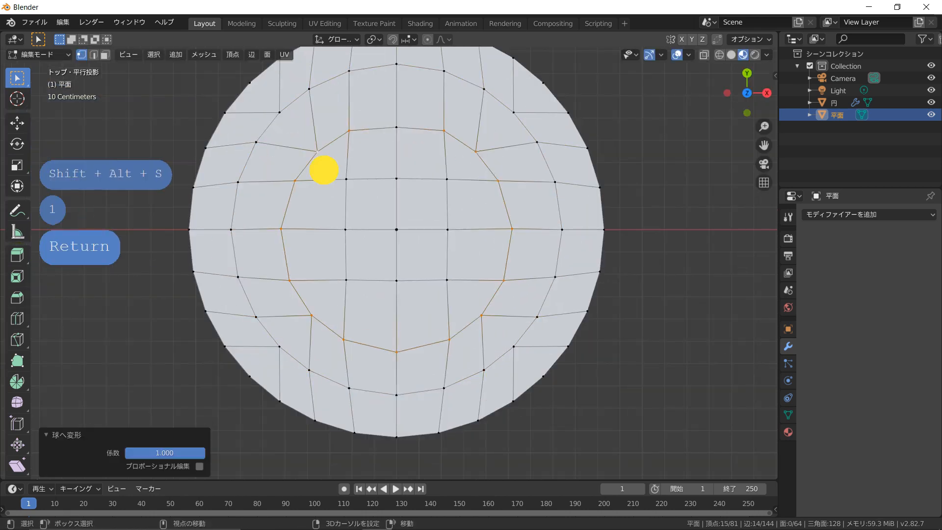
{"action": "key", "text": "ctrl+z"}
{"action": "left_click", "coordinate": [392, 281], "text": "shift"}
{"action": "key", "text": "shift+alt+s"}
{"action": "key", "text": "1"}
{"action": "key", "text": "Return"}
Select the disc's outer edge loop and switch to the front view.
{"action": "middle_click_drag", "start_coordinate": [412, 388], "coordinate": [421, 334]}
{"action": "scroll", "coordinate": [421, 334], "scroll_direction": "down", "scroll_amount": 4}
{"action": "left_click", "coordinate": [494, 225], "text": "alt"}
{"action": "key", "text": "KP_1"}
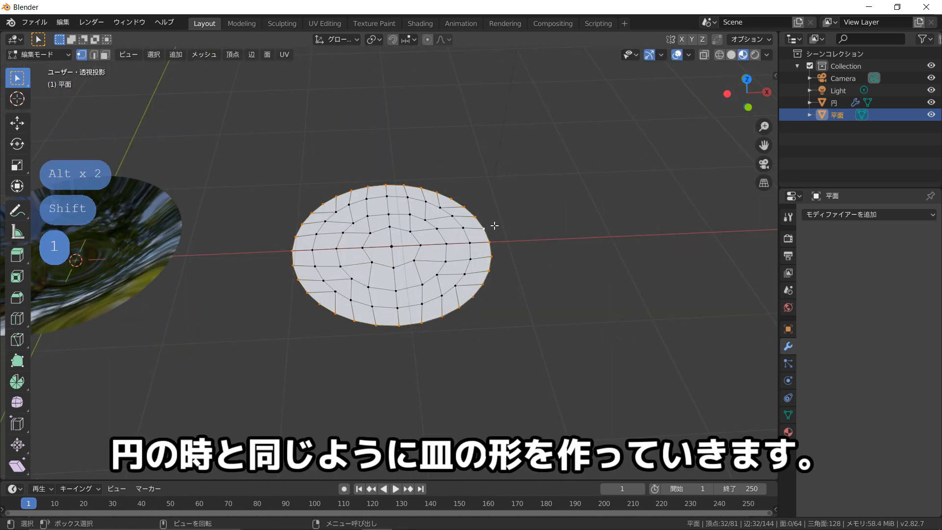
Try to paste the copied rim distance into a Z scaling of the disc's outer edge loop.
{"action": "key", "text": "s"}
{"action": "key", "text": "z"}
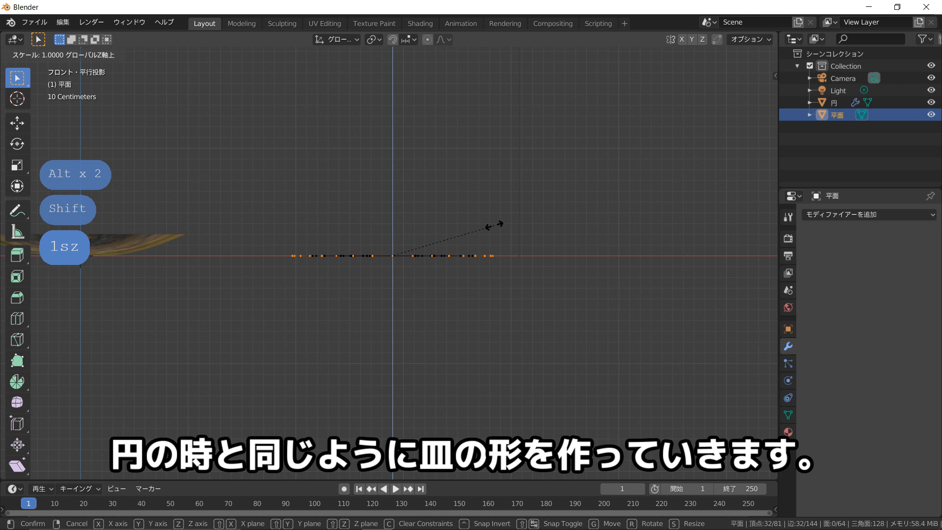
{"action": "key", "text": "ctrl+v"}
{"action": "key", "text": "Return"}
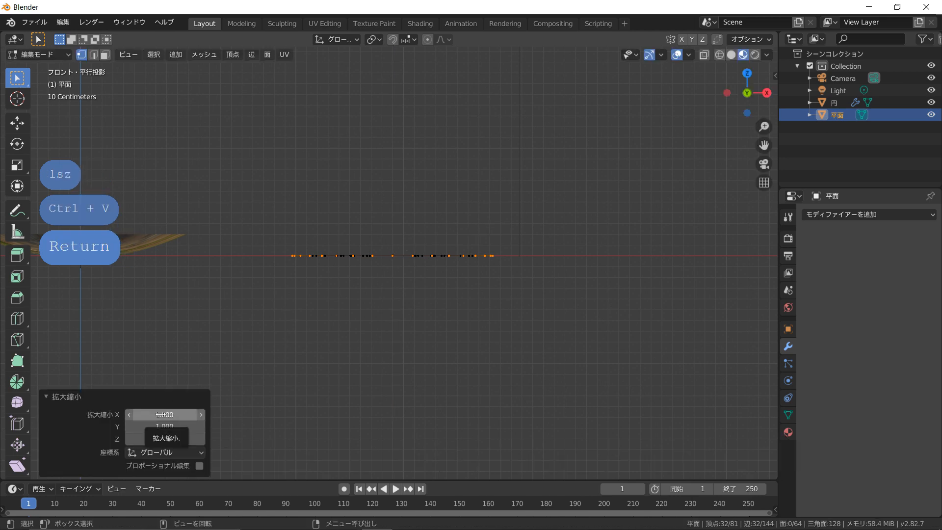
{"action": "key", "text": "ctrl+v"}
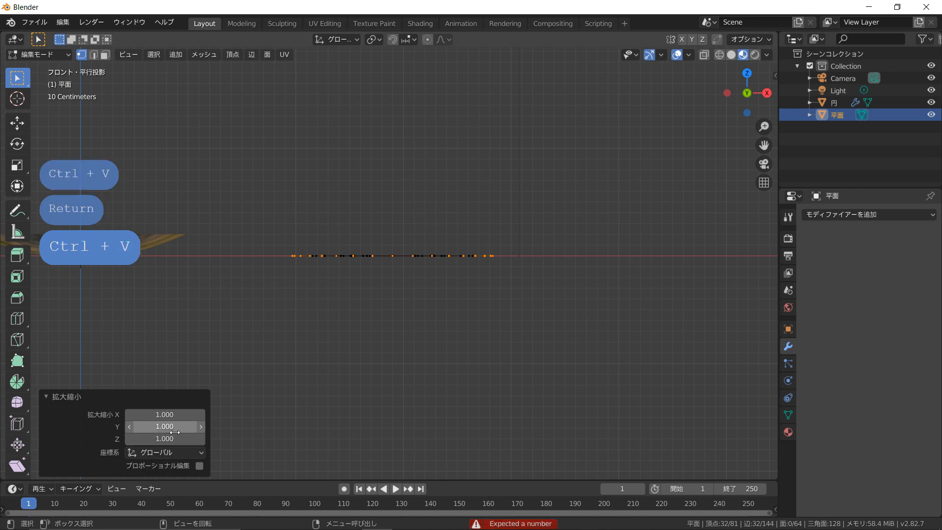
{"action": "key", "text": "ctrl+v"}
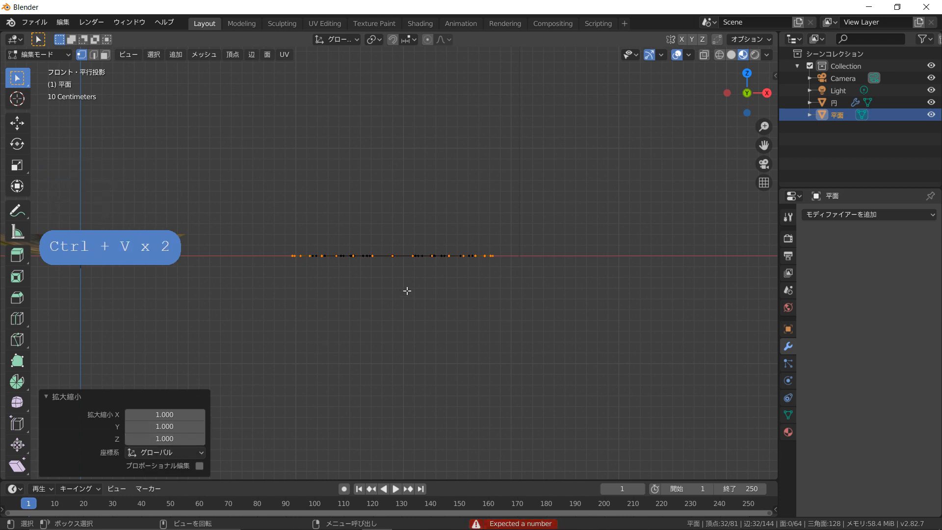
Raise the disc's outer edge loop about 0.214 m along Z and return to Object Mode.
{"action": "key", "text": "g"}
{"action": "key", "text": "z"}
{"action": "left_click", "coordinate": [414, 267]}
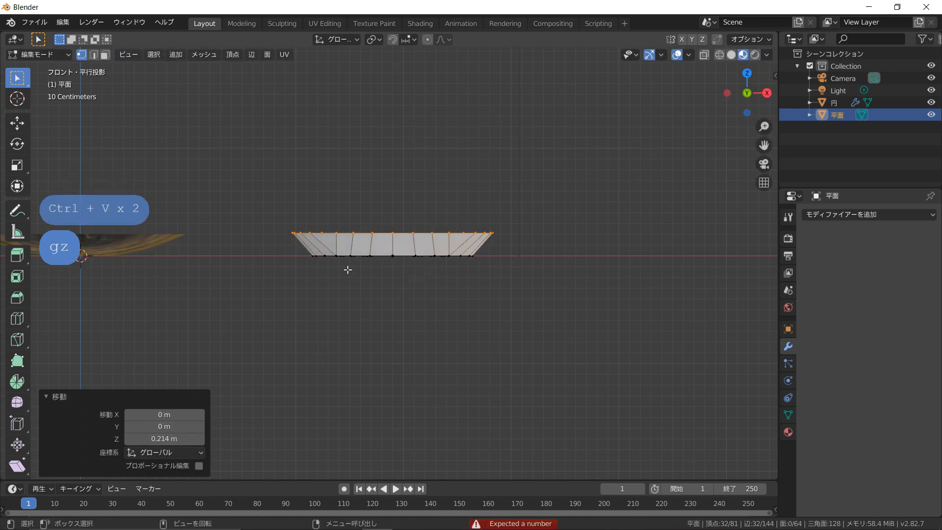
{"action": "middle_click_drag", "start_coordinate": [347, 267], "coordinate": [332, 285]}
{"action": "key", "text": "Tab"}
Select the circle plate, show its transform properties and copy its Z dimension.
{"action": "left_click", "coordinate": [141, 244]}
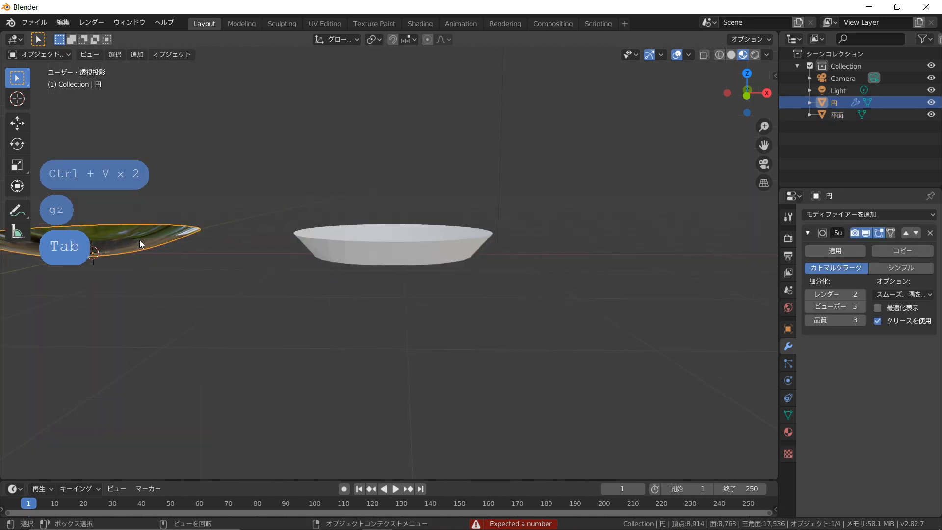
{"action": "key", "text": "n"}
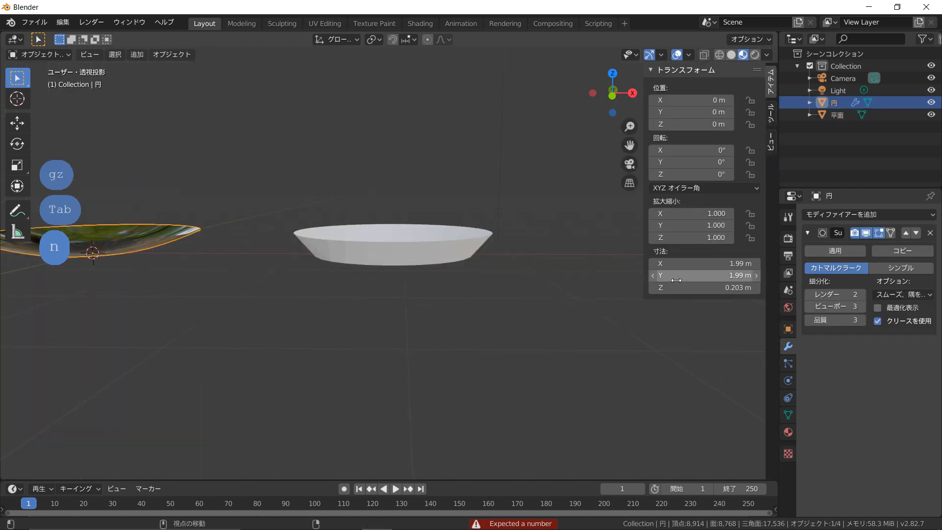
{"action": "key", "text": "ctrl+c"}
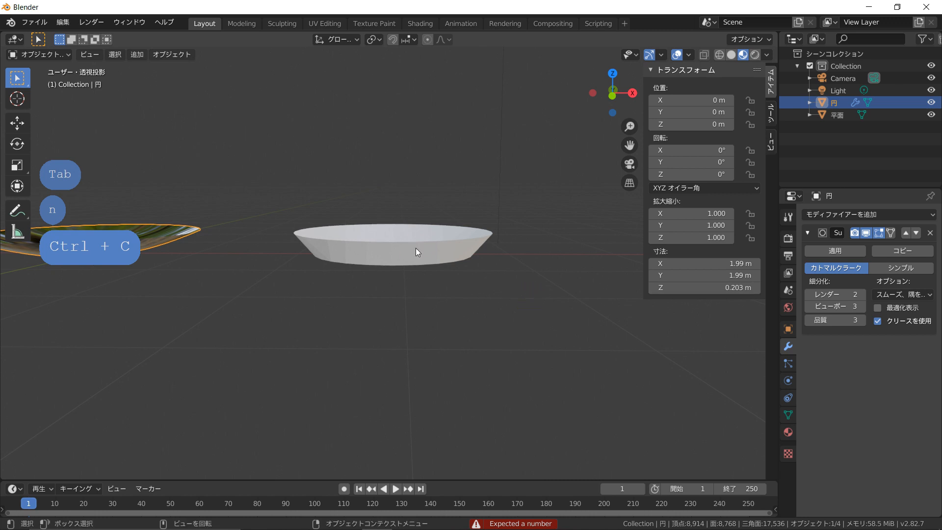
Select the plane-based plate and undo back to the flat disc with its outer edge loop selected.
{"action": "left_click", "coordinate": [416, 248]}
{"action": "key", "text": "Tab"}
{"action": "key", "text": "ctrl+z"}
{"action": "key", "text": "ctrl+z"}
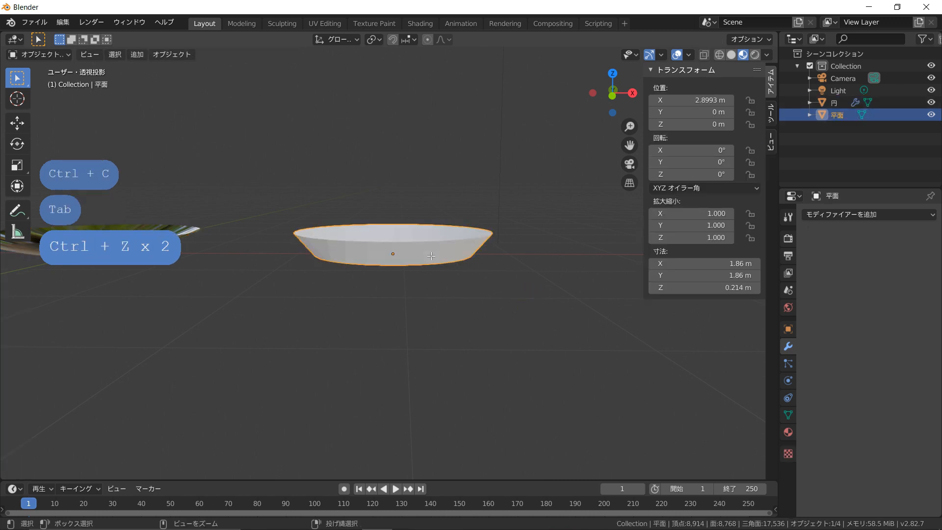
{"action": "key", "text": "ctrl+z"}
{"action": "key", "text": "ctrl+z"}
{"action": "key", "text": "ctrl+z"}
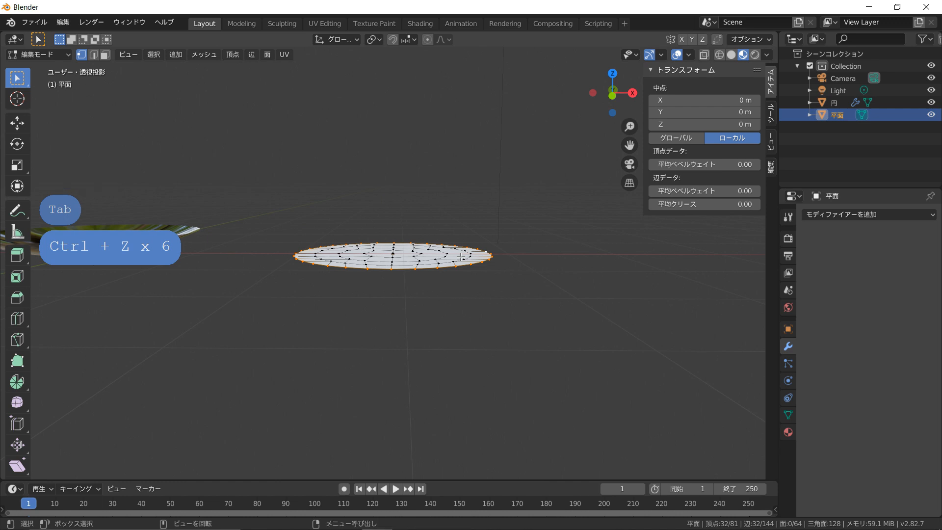
Raise the disc's outer edge loop along Z by the copied circle plate height, 0.203 m, and clear the selection.
{"action": "key", "text": "g"}
{"action": "key", "text": "z"}
{"action": "left_click", "coordinate": [461, 239]}
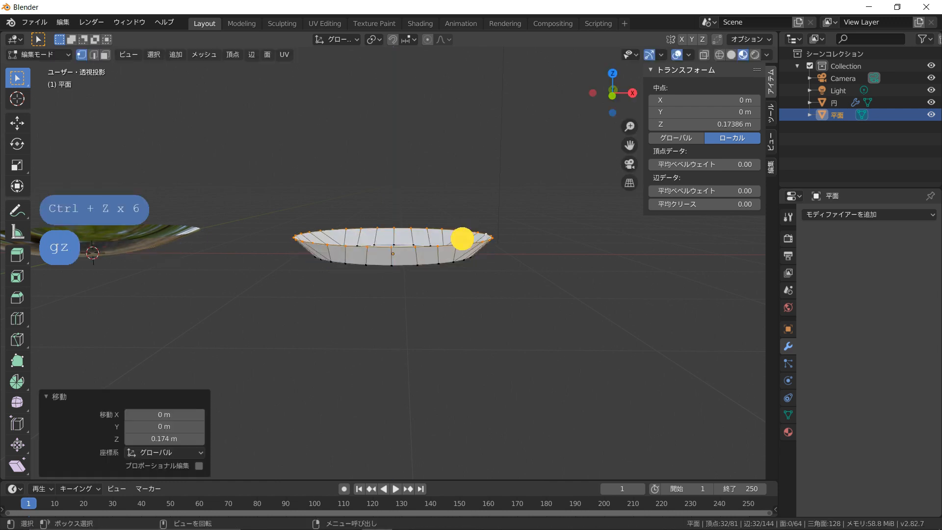
{"action": "key", "text": "ctrl+v"}
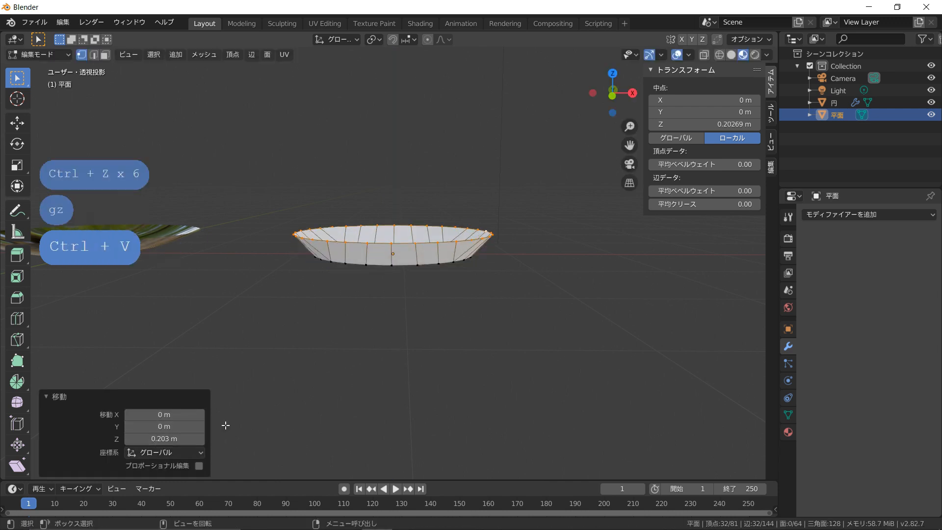
{"action": "left_click", "coordinate": [342, 380]}
Try to loop-select the ring of edges just inside the plate's rim.
{"action": "scroll", "coordinate": [395, 330], "scroll_direction": "up", "scroll_amount": 1}
{"action": "middle_click_drag", "start_coordinate": [386, 327], "coordinate": [404, 282]}
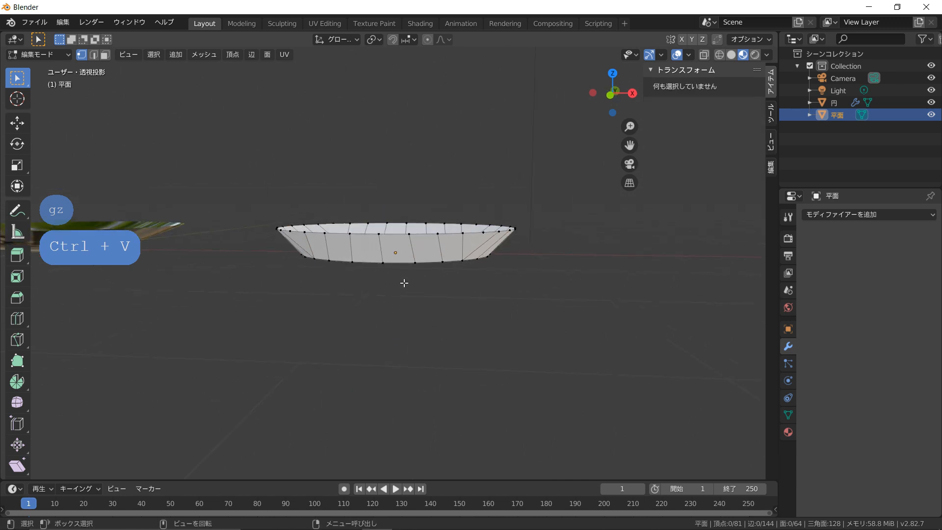
{"action": "scroll", "coordinate": [405, 281], "scroll_direction": "up", "scroll_amount": 1}
{"action": "middle_click_drag", "start_coordinate": [397, 249], "coordinate": [300, 329]}
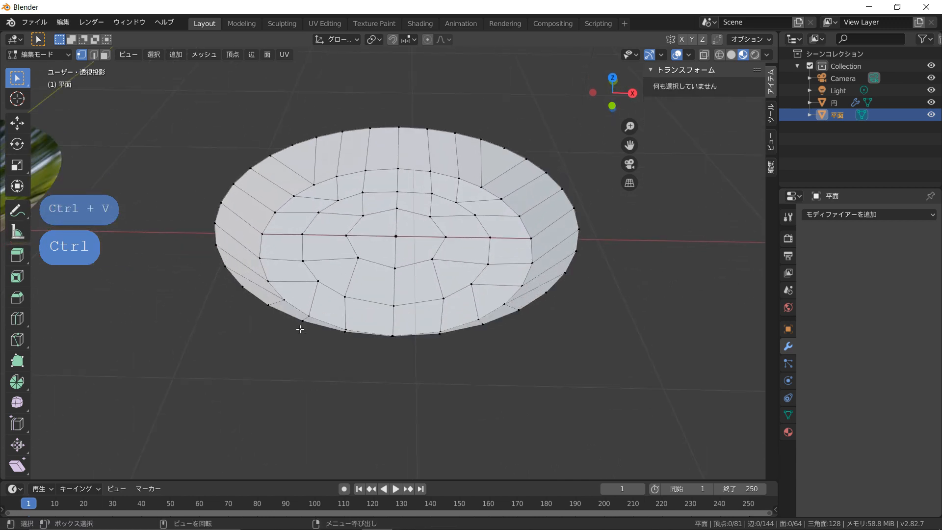
{"action": "left_click", "coordinate": [299, 303], "text": "alt"}
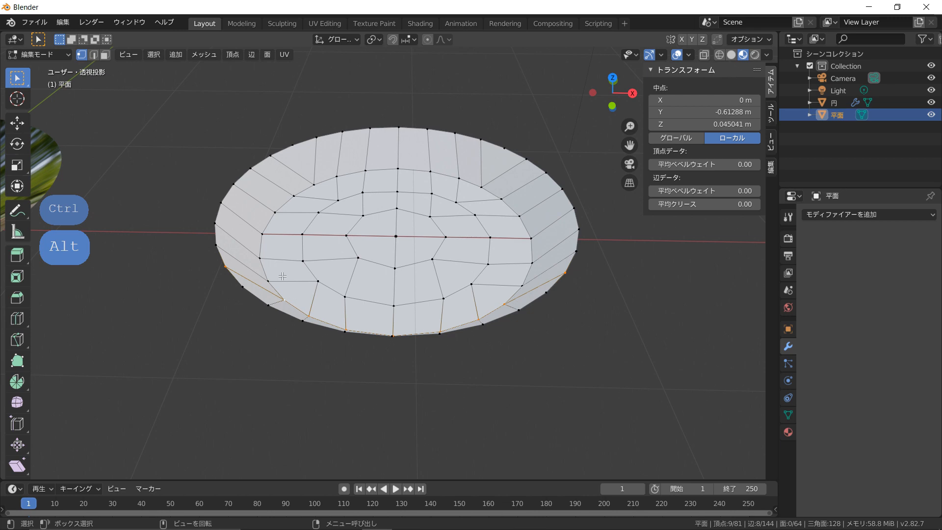
In the top view, select the vertices of the ring just inside the plate's rim one after another.
{"action": "middle_click_drag", "start_coordinate": [283, 276], "coordinate": [265, 284]}
{"action": "key", "text": "KP_7"}
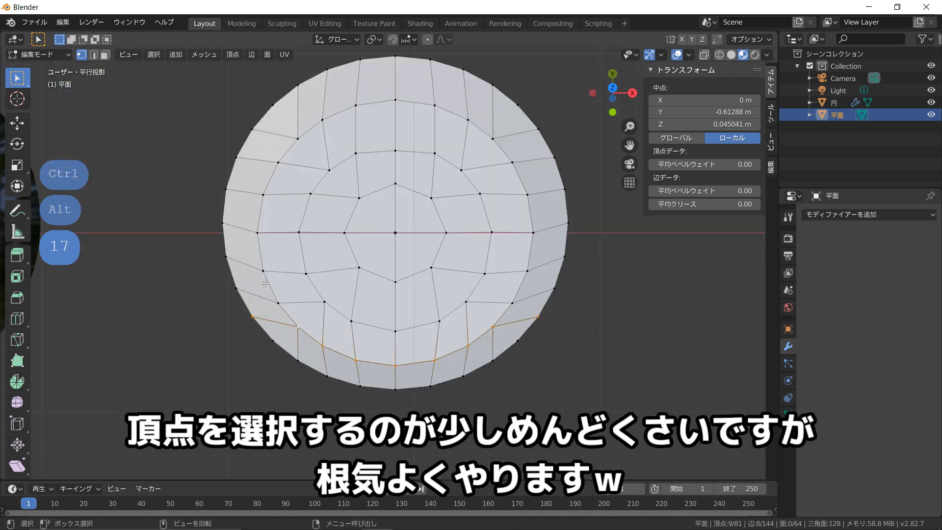
{"action": "left_click", "coordinate": [291, 328]}
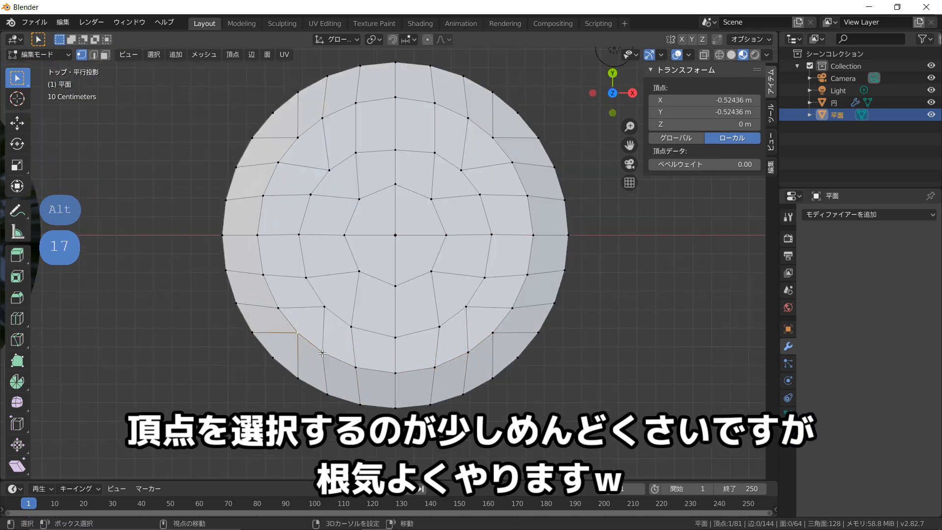
{"action": "left_click", "coordinate": [324, 349], "text": "shift"}
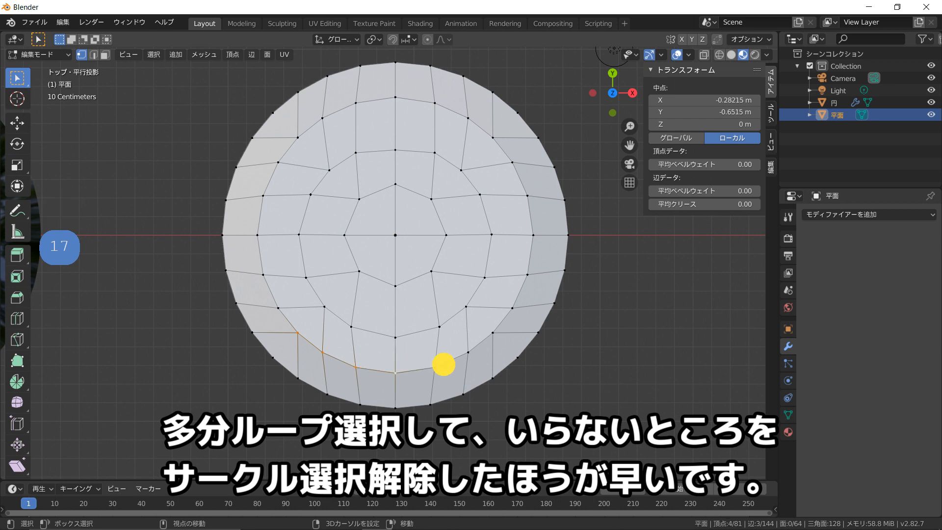
{"action": "left_click", "coordinate": [514, 307], "text": "ctrl"}
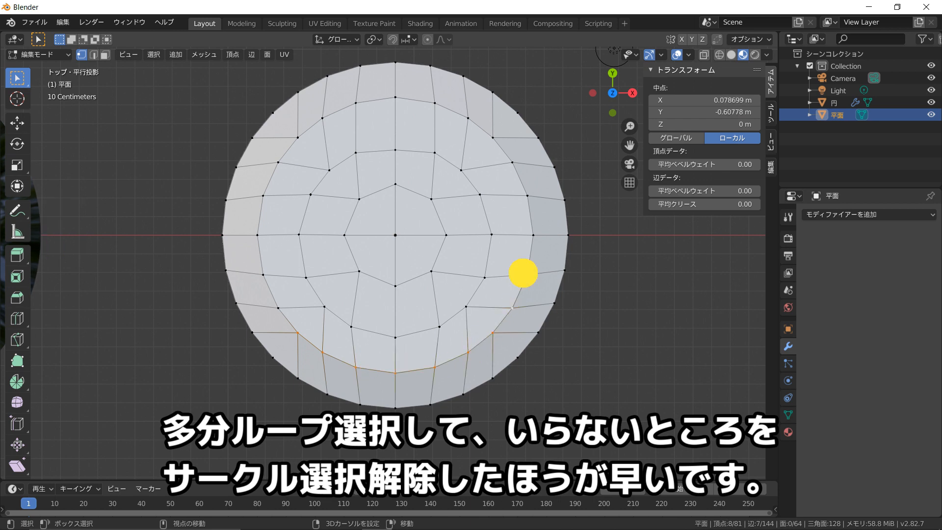
{"action": "left_click", "coordinate": [523, 274], "text": "ctrl"}
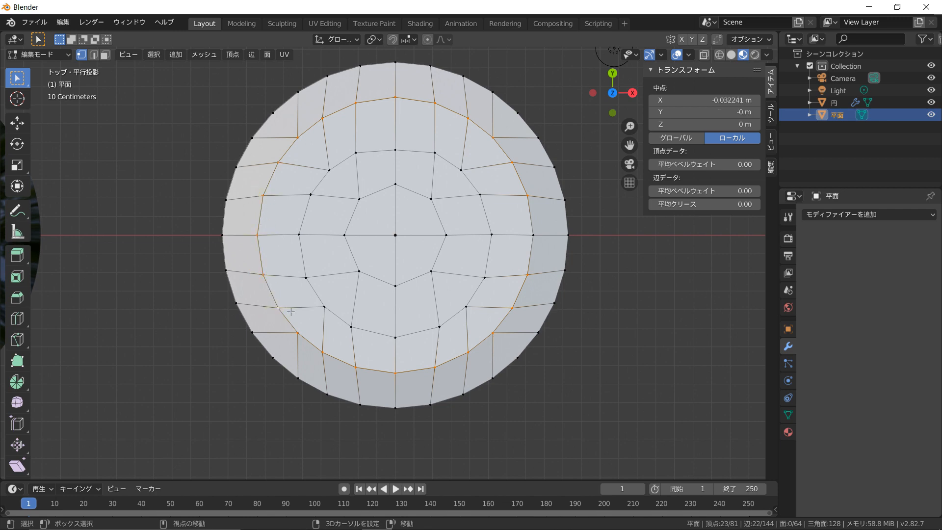
{"action": "key", "text": "shift+KP_1"}
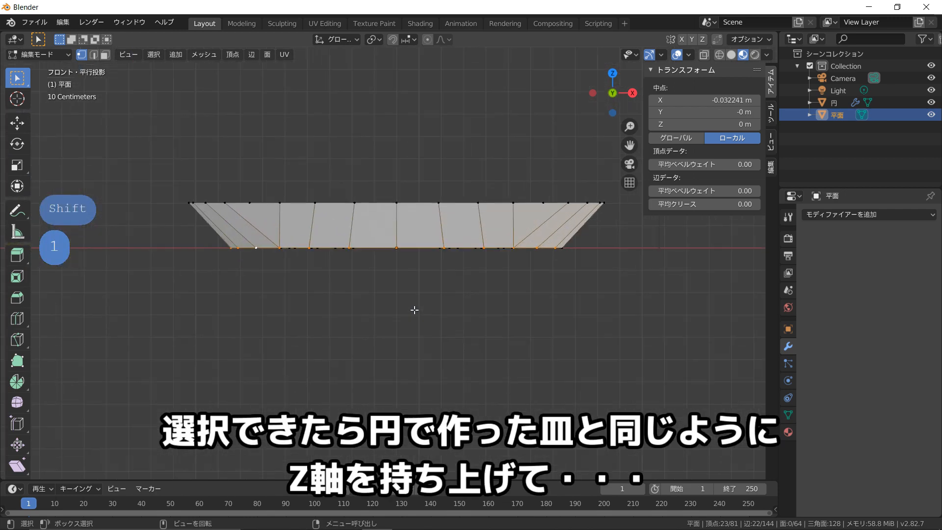
{"action": "key", "text": "g"}
{"action": "key", "text": "z"}
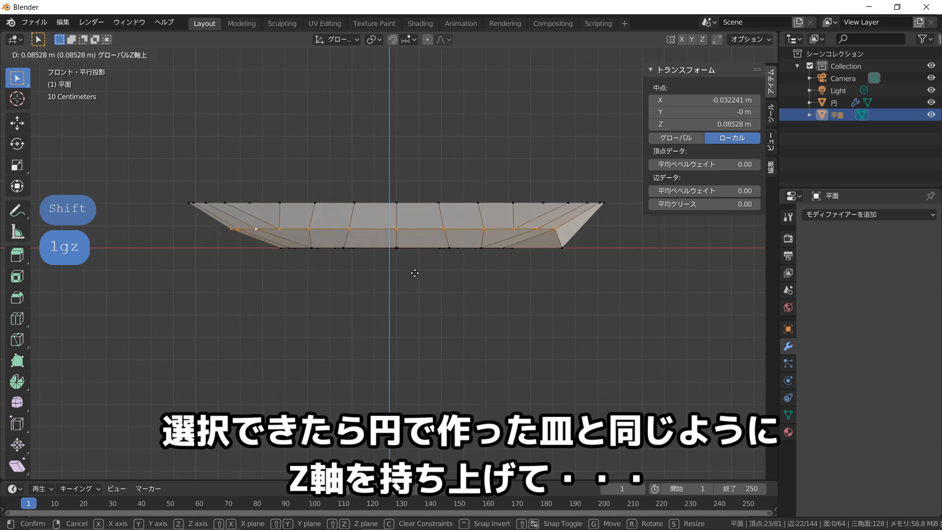
{"action": "right_click", "coordinate": [414, 271]}
Add the missed vertex on the X axis to the inner ring selection and raise the ring about 0.0853 m along Z.
{"action": "mouse_move", "coordinate": [414, 271]}
{"action": "middle_mouse_down"}
{"action": "mouse_move", "coordinate": [584, 255]}
{"action": "mouse_move", "coordinate": [590, 279]}
{"action": "mouse_move", "coordinate": [556, 223]}
{"action": "middle_mouse_up"}
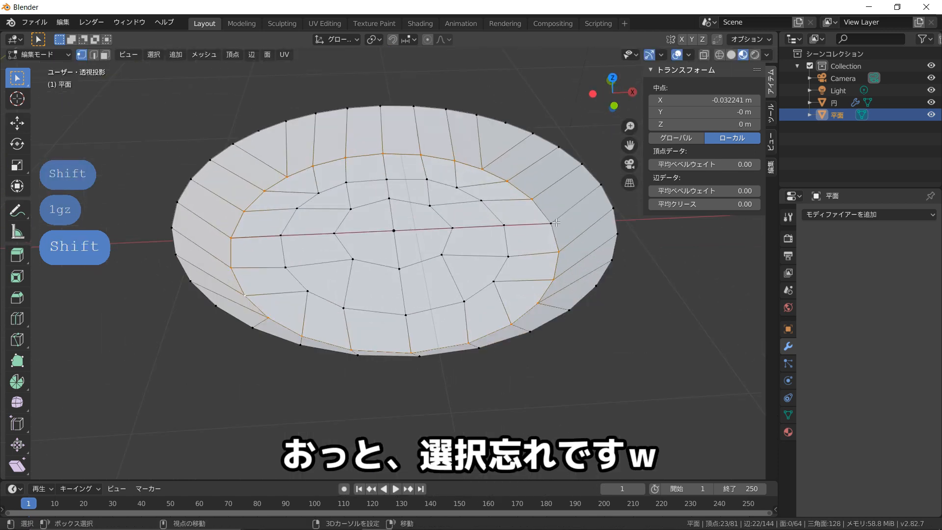
{"action": "left_click", "coordinate": [556, 223], "text": "shift"}
{"action": "key", "text": "shift+KP_1"}
{"action": "key", "text": "g"}
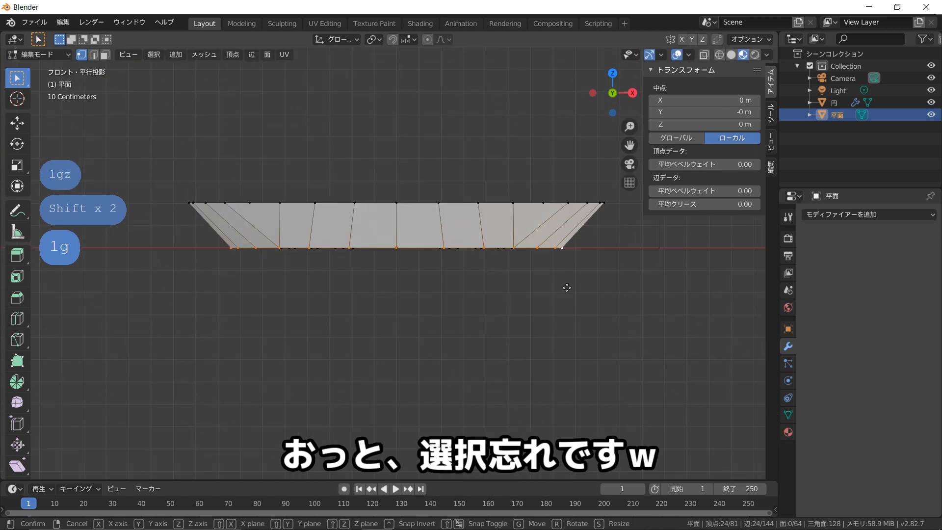
{"action": "key", "text": "z"}
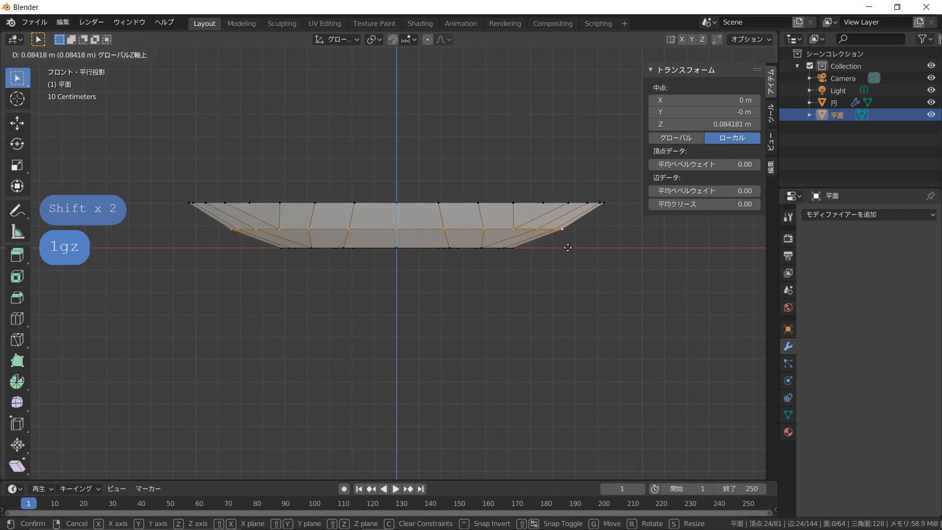
{"action": "left_click", "coordinate": [544, 260]}
{"action": "middle_click_drag", "start_coordinate": [544, 261], "coordinate": [509, 319]}
Add a level 3 Subdivision Surface modifier to the plane plate and return to Edit Mode.
{"action": "key", "text": "Tab"}
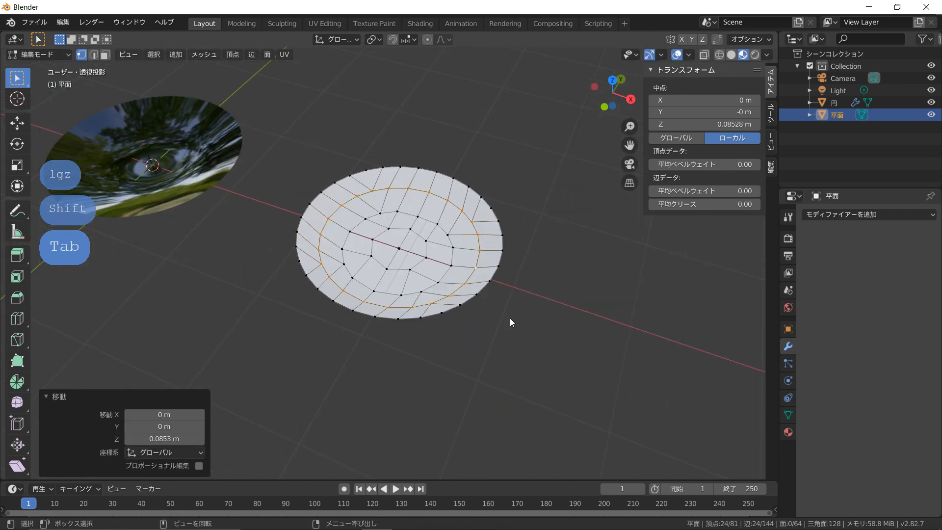
{"action": "key", "text": "ctrl+3"}
{"action": "key", "text": "Tab"}
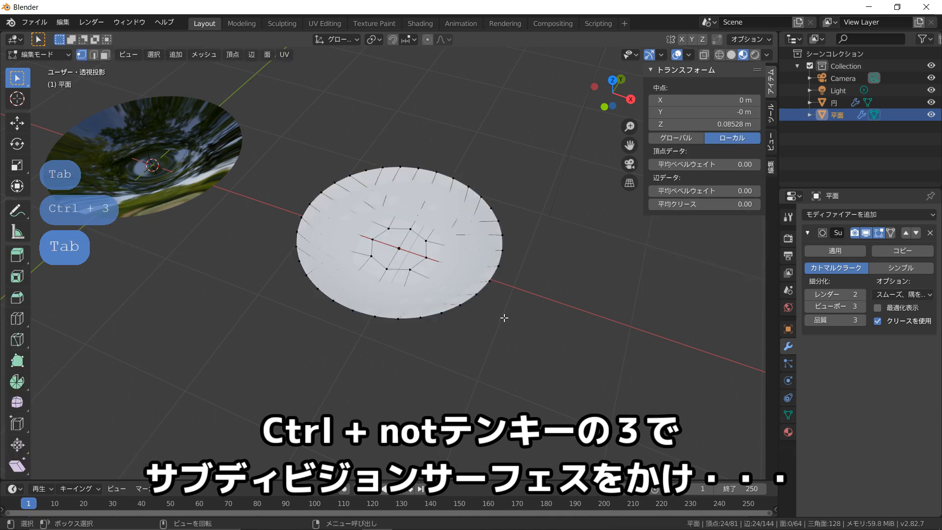
Shade all faces of the plane plate smooth and return to Object Mode.
{"action": "scroll", "coordinate": [505, 318], "scroll_direction": "up", "scroll_amount": 1}
{"action": "key", "text": "a"}
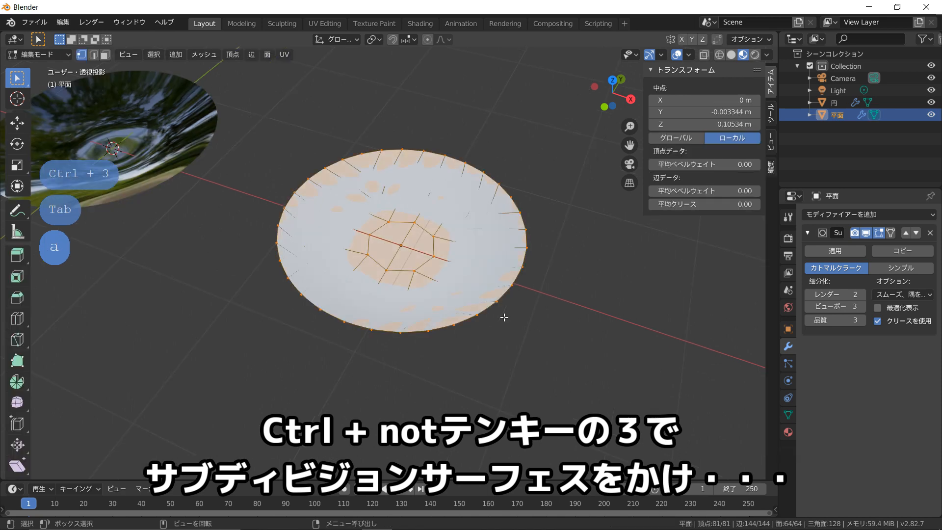
{"action": "left_click", "coordinate": [270, 58]}
{"action": "left_click", "coordinate": [313, 277]}
{"action": "key", "text": "Tab"}
{"action": "left_click", "coordinate": [343, 260]}
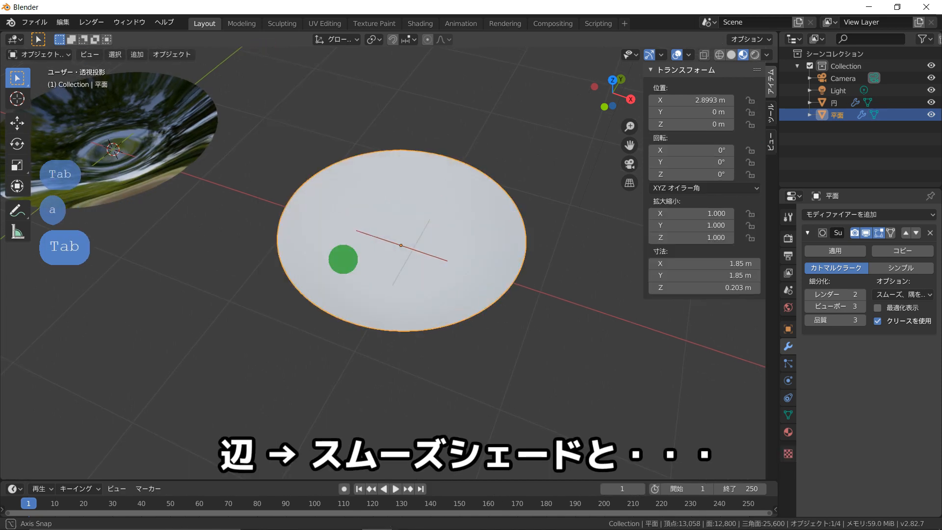
Assign the existing material マテリアル to the plane plate.
{"action": "mouse_move", "coordinate": [343, 259]}
{"action": "middle_mouse_down"}
{"action": "mouse_move", "coordinate": [370, 210]}
{"action": "mouse_move", "coordinate": [388, 233]}
{"action": "middle_mouse_up"}
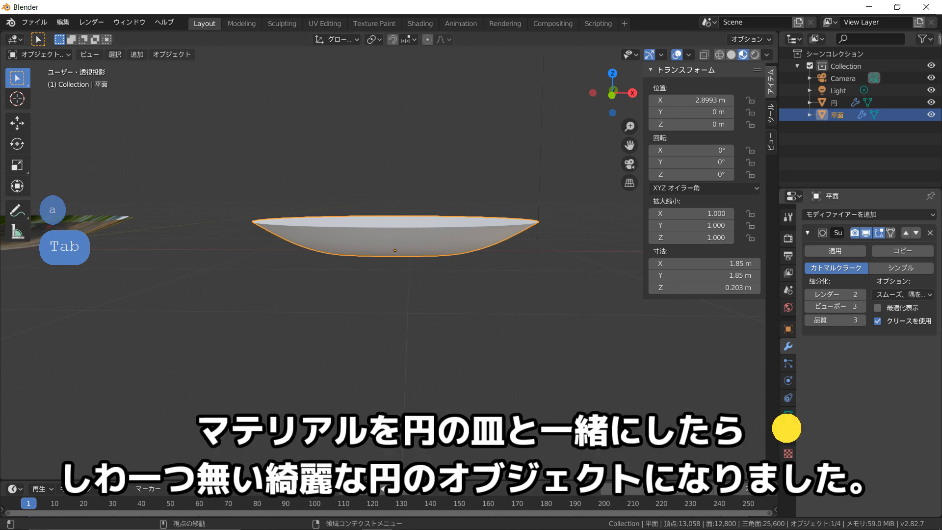
{"action": "left_click", "coordinate": [788, 431]}
{"action": "left_click", "coordinate": [810, 266]}
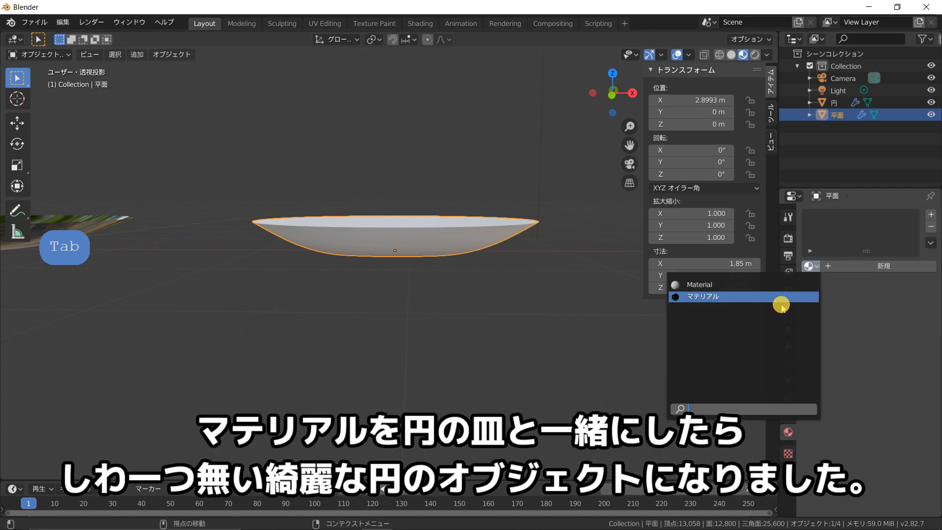
{"action": "left_click", "coordinate": [781, 304]}
Examine the surface reflections of the plane plate and the circle plate up close for wrinkles.
{"action": "scroll", "coordinate": [400, 267], "scroll_direction": "up", "scroll_amount": 8}
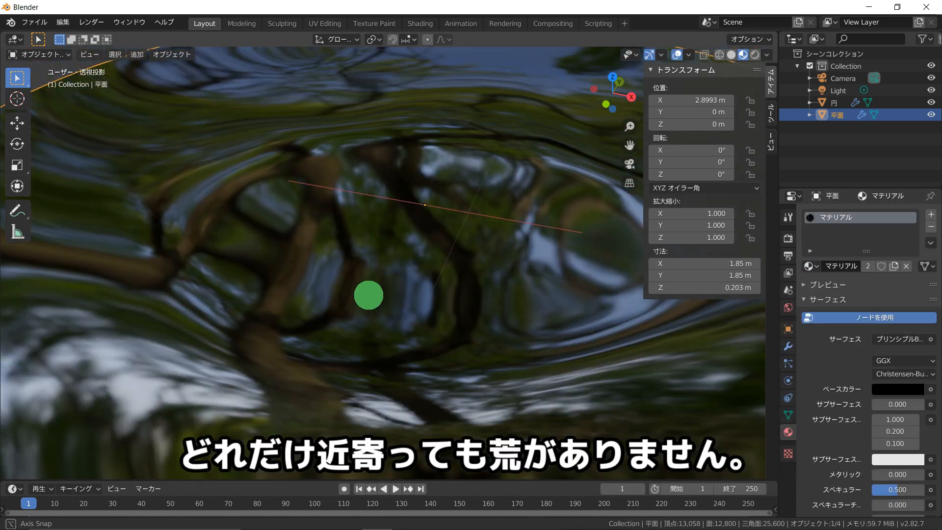
{"action": "mouse_move", "coordinate": [368, 295]}
{"action": "middle_mouse_down"}
{"action": "mouse_move", "coordinate": [295, 286]}
{"action": "mouse_move", "coordinate": [411, 282]}
{"action": "mouse_move", "coordinate": [302, 303]}
{"action": "mouse_move", "coordinate": [269, 299]}
{"action": "mouse_move", "coordinate": [263, 286]}
{"action": "mouse_move", "coordinate": [332, 283]}
{"action": "mouse_move", "coordinate": [361, 269]}
{"action": "mouse_move", "coordinate": [368, 301]}
{"action": "mouse_move", "coordinate": [290, 314]}
{"action": "mouse_move", "coordinate": [377, 289]}
{"action": "middle_mouse_up"}
{"action": "scroll", "coordinate": [262, 282], "scroll_direction": "down", "scroll_amount": 6}
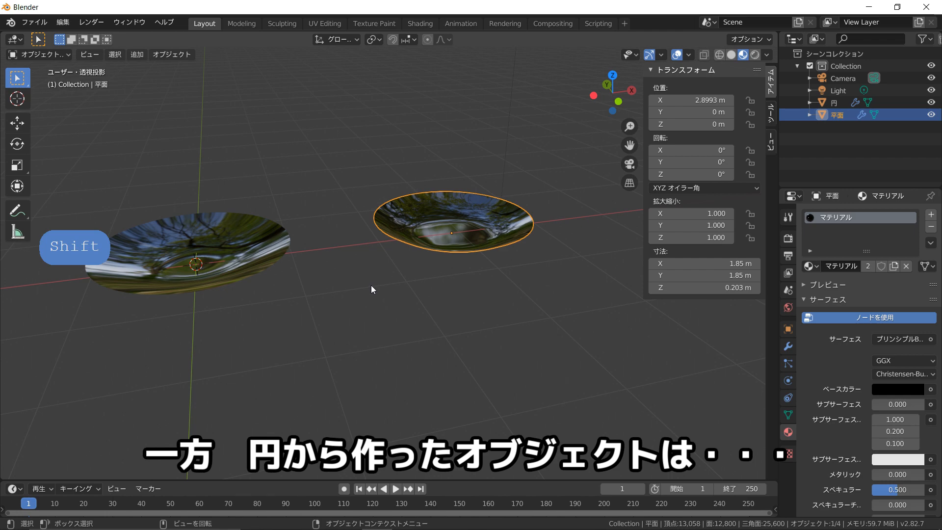
{"action": "middle_click_drag", "start_coordinate": [290, 296], "coordinate": [450, 271], "text": "shift"}
{"action": "scroll", "coordinate": [378, 268], "scroll_direction": "up", "scroll_amount": 7}
{"action": "mouse_move", "coordinate": [382, 273]}
{"action": "middle_mouse_down"}
{"action": "mouse_move", "coordinate": [398, 282]}
{"action": "mouse_move", "coordinate": [378, 291]}
{"action": "mouse_move", "coordinate": [334, 281]}
{"action": "middle_mouse_up"}
{"action": "scroll", "coordinate": [378, 290], "scroll_direction": "up", "scroll_amount": 4}
{"action": "scroll", "coordinate": [334, 280], "scroll_direction": "down", "scroll_amount": 2}
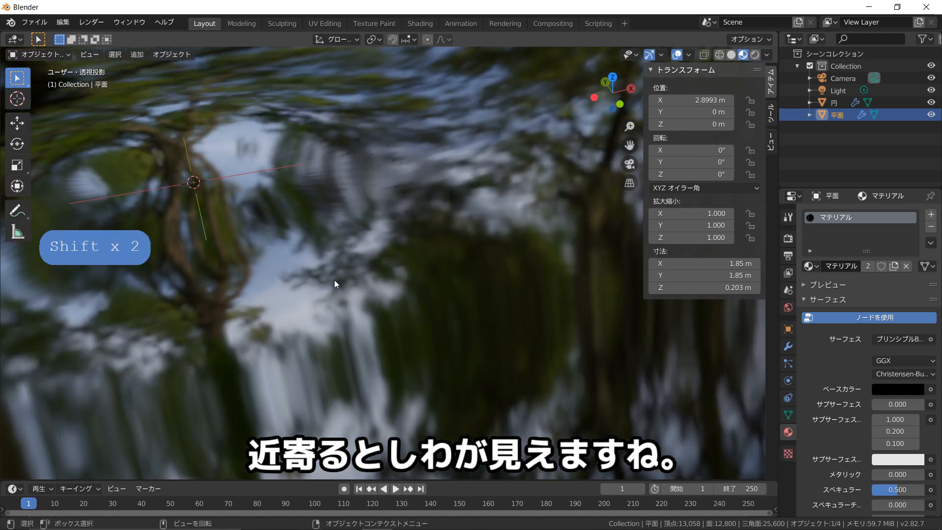
{"action": "scroll", "coordinate": [340, 183], "scroll_direction": "down", "scroll_amount": 2}
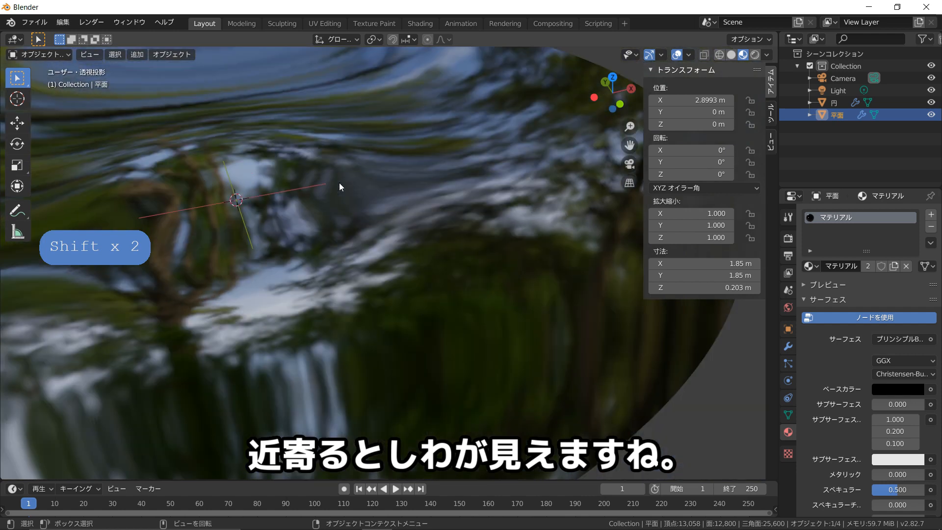
{"action": "scroll", "coordinate": [333, 191], "scroll_direction": "up", "scroll_amount": 3}
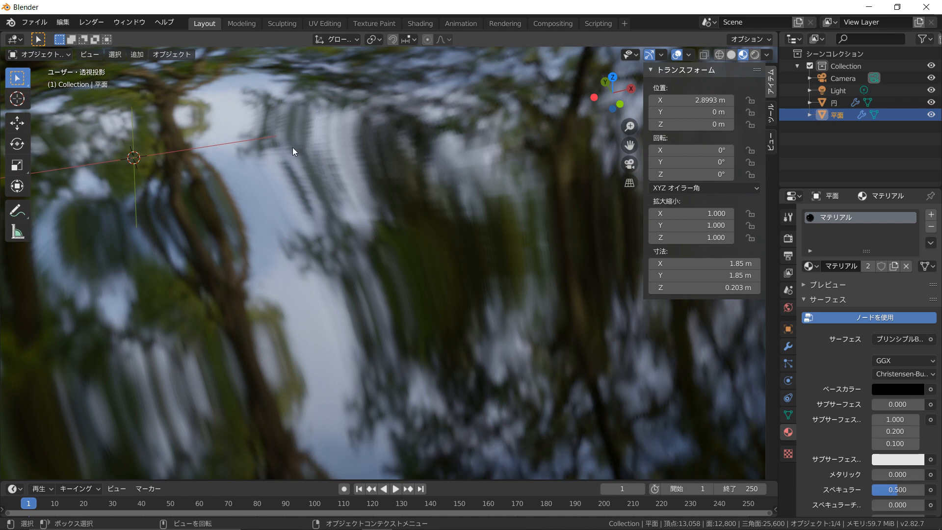
Show both plates in wireframe shading from the top view, in Object Mode with nothing selected.
{"action": "key", "text": "Tab"}
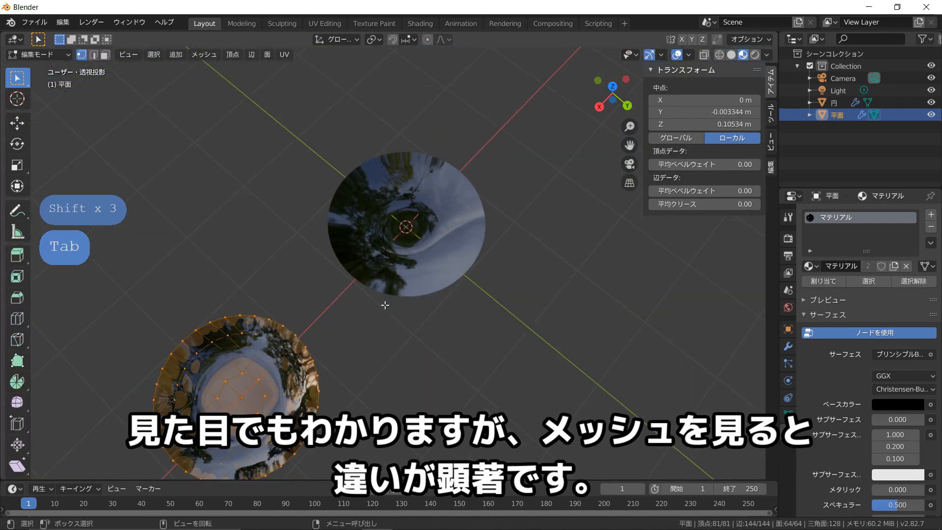
{"action": "right_click", "coordinate": [385, 305]}
{"action": "key", "text": "z"}
{"action": "left_click", "coordinate": [474, 351]}
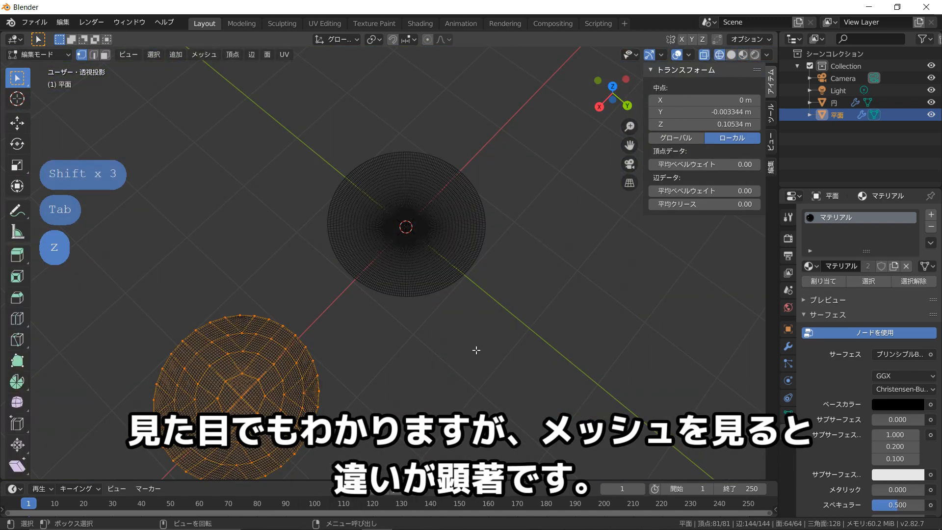
{"action": "key", "text": "KP_1"}
{"action": "key", "text": "KP_7"}
{"action": "left_click", "coordinate": [476, 350]}
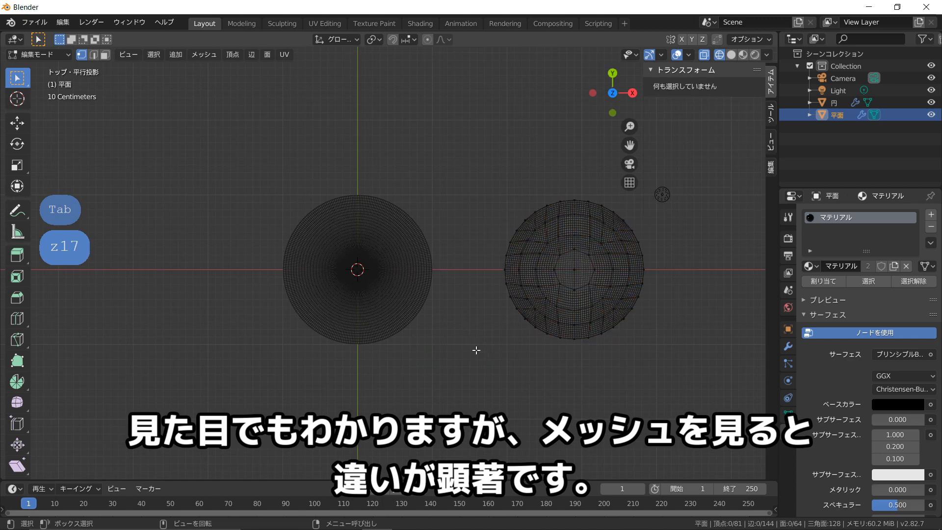
{"action": "key", "text": "Tab"}
{"action": "left_click", "coordinate": [475, 350]}
Compare how evenly the mesh is distributed on the circle plate and the plane plate.
{"action": "scroll", "coordinate": [465, 343], "scroll_direction": "up", "scroll_amount": 7}
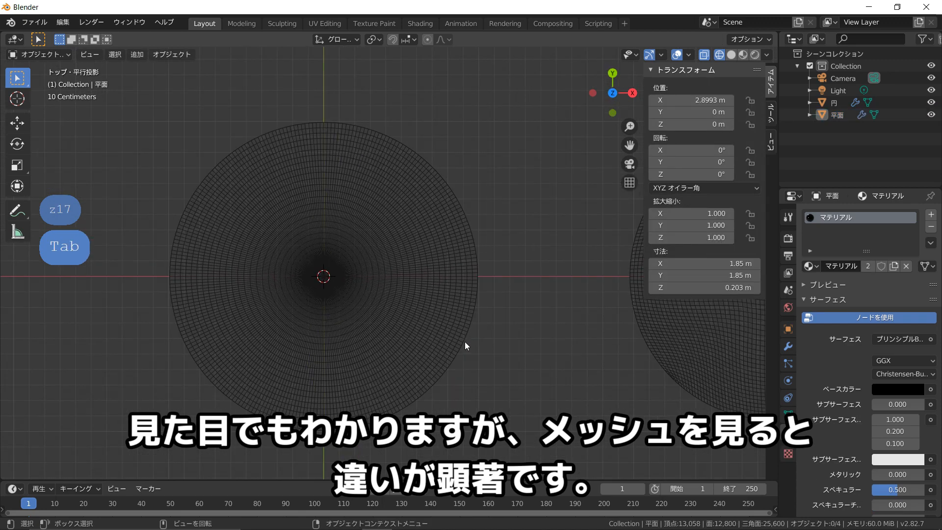
{"action": "scroll", "coordinate": [411, 344], "scroll_direction": "up", "scroll_amount": 3}
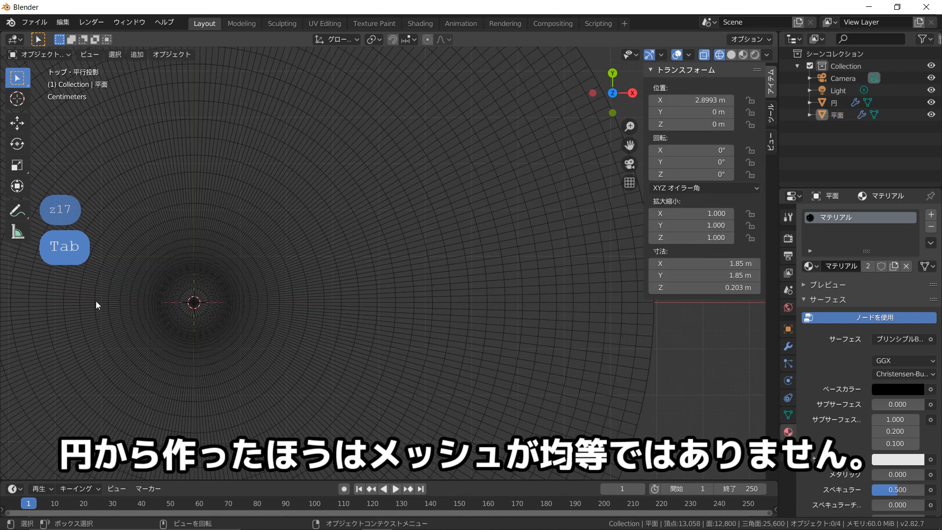
{"action": "scroll", "coordinate": [231, 278], "scroll_direction": "down", "scroll_amount": 6}
{"action": "middle_click_drag", "start_coordinate": [437, 280], "coordinate": [99, 289], "text": "shift"}
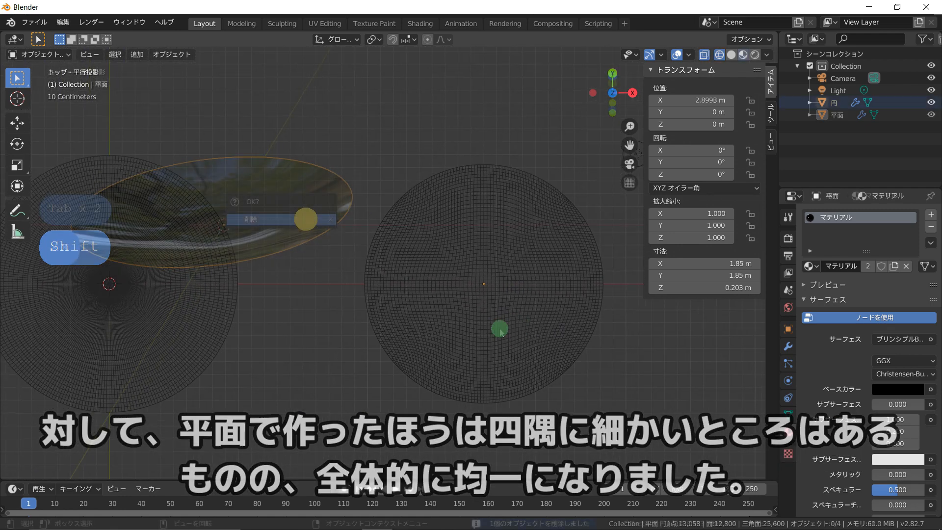
Delete both plates and add a UV sphere at the world origin.
{"action": "key", "text": "x"}
{"action": "key", "text": "x"}
{"action": "key", "text": "shift+a"}
{"action": "mouse_move", "coordinate": [305, 219]}
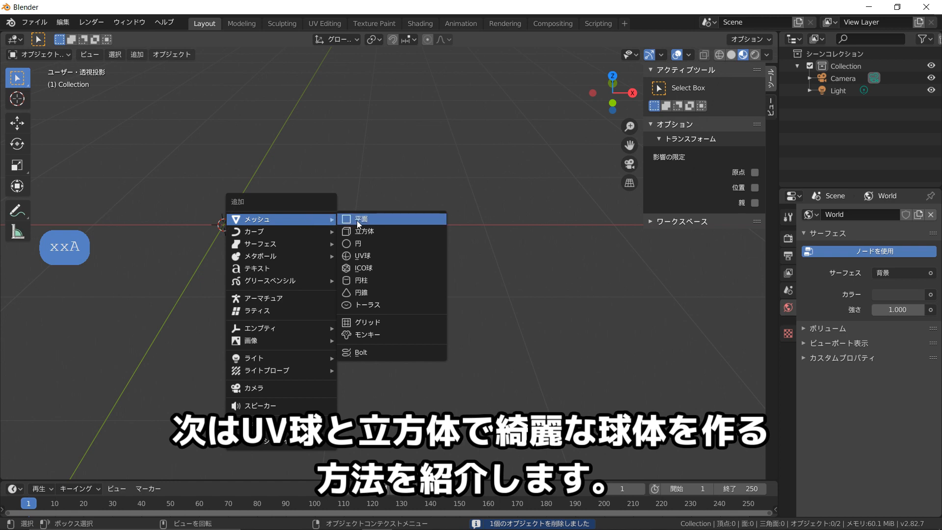
{"action": "left_click", "coordinate": [362, 255]}
{"action": "scroll", "coordinate": [363, 254], "scroll_direction": "down", "scroll_amount": 5}
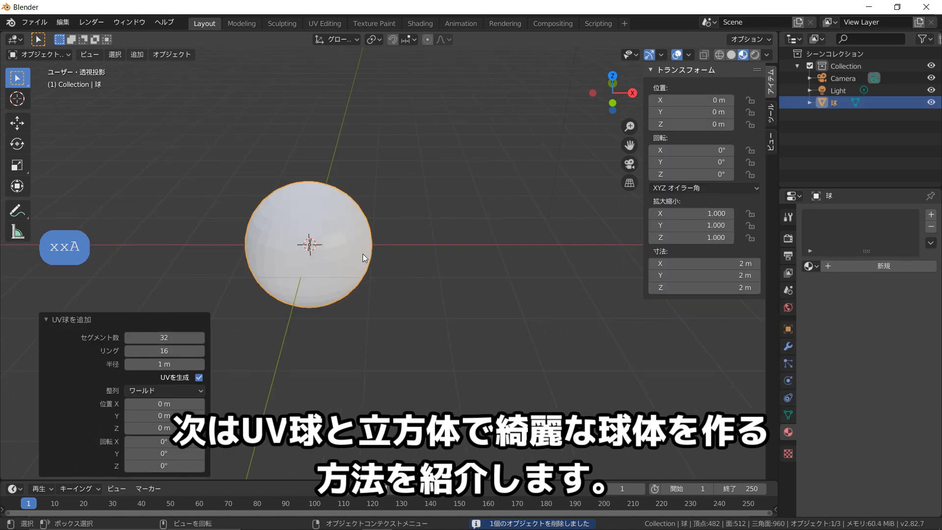
Add a Subdivision Surface modifier with viewport level 3 to the UV sphere.
{"action": "key", "text": "Tab"}
{"action": "scroll", "coordinate": [363, 254], "scroll_direction": "up", "scroll_amount": 2}
{"action": "middle_click_drag", "start_coordinate": [376, 251], "coordinate": [441, 250], "text": "shift"}
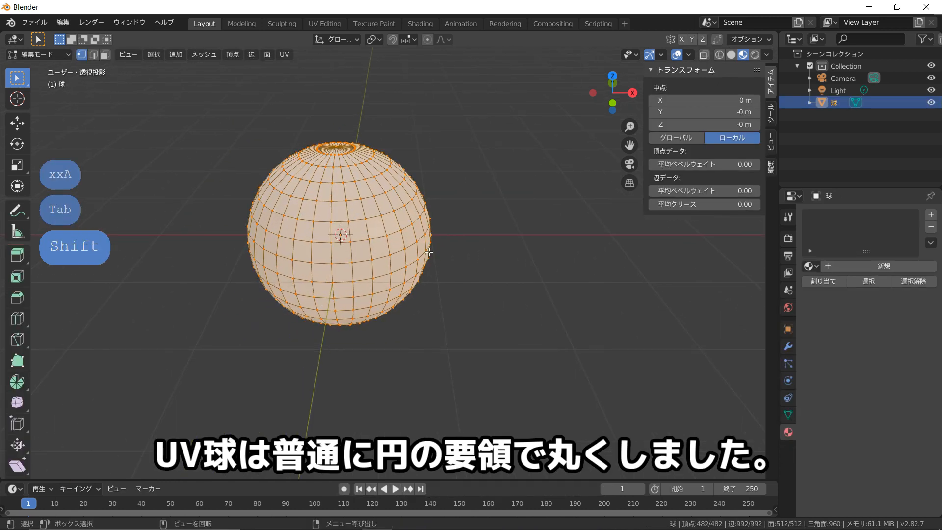
{"action": "scroll", "coordinate": [432, 251], "scroll_direction": "up", "scroll_amount": 1}
{"action": "key", "text": "Tab"}
{"action": "key", "text": "ctrl+3"}
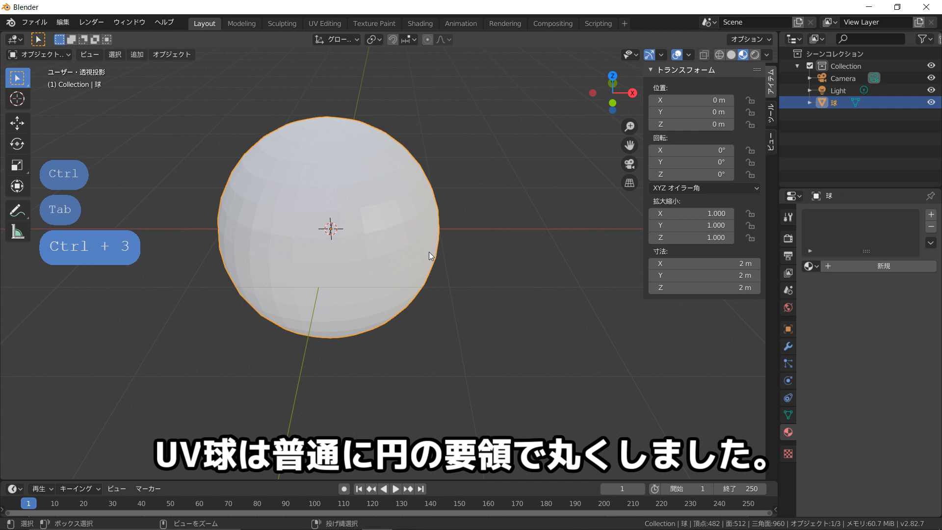
Show the viewport in solid shading and apply smooth shading to all faces of the UV sphere.
{"action": "key", "text": "Tab"}
{"action": "scroll", "coordinate": [429, 252], "scroll_direction": "down", "scroll_amount": 2}
{"action": "key", "text": "z"}
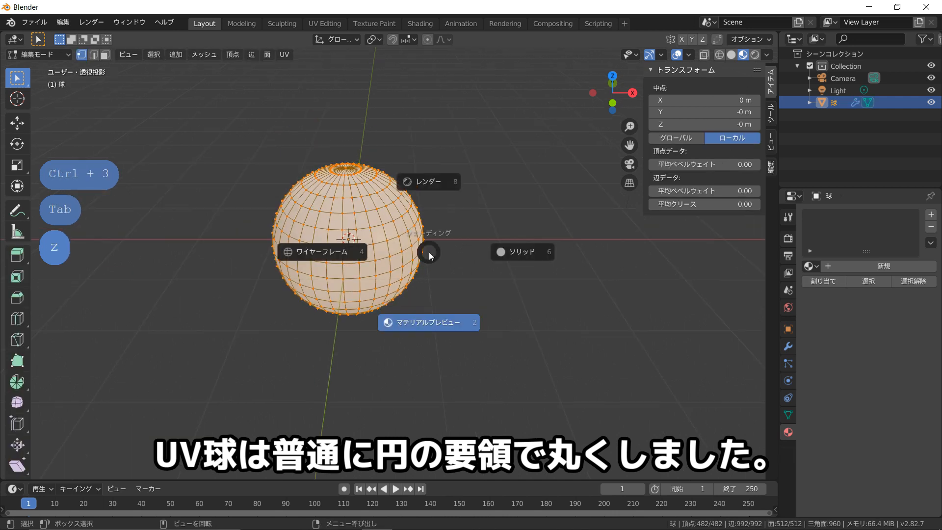
{"action": "left_click", "coordinate": [483, 250]}
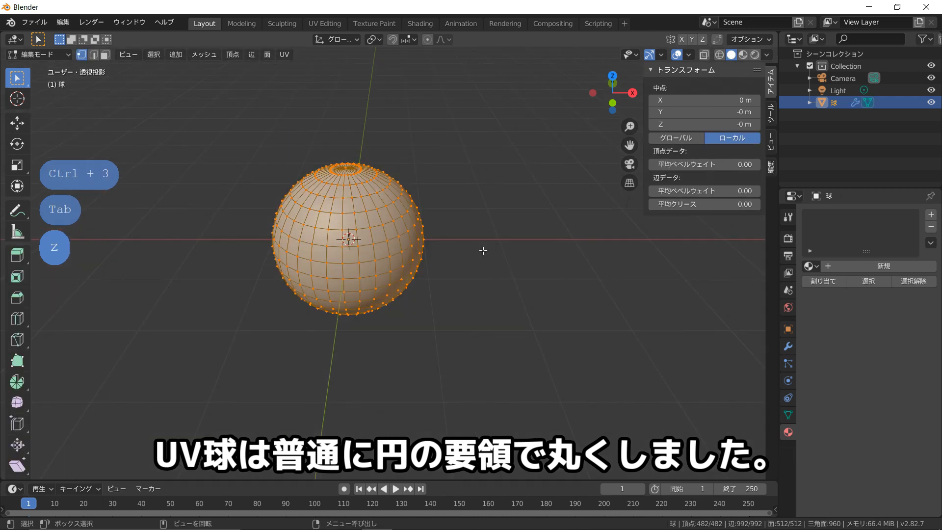
{"action": "left_click", "coordinate": [267, 55]}
{"action": "left_click", "coordinate": [303, 279]}
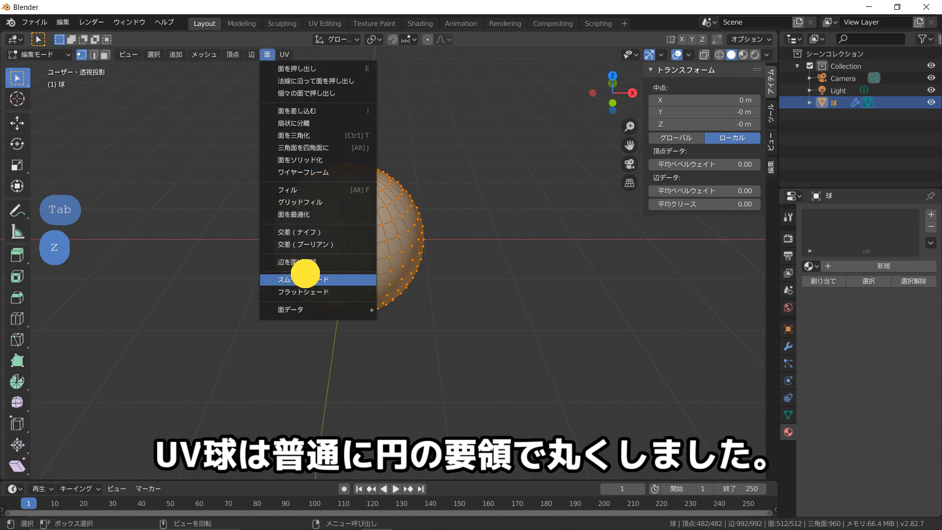
{"action": "key", "text": "Tab"}
Assign the existing material マテリアル to the UV sphere.
{"action": "middle_click_drag", "start_coordinate": [337, 255], "coordinate": [353, 266], "text": "shift"}
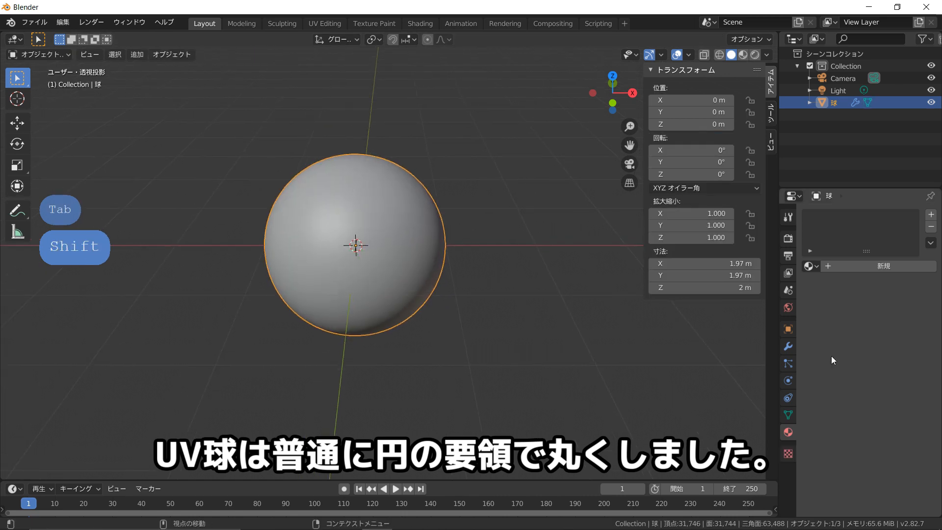
{"action": "left_click", "coordinate": [809, 265]}
{"action": "left_click", "coordinate": [746, 296]}
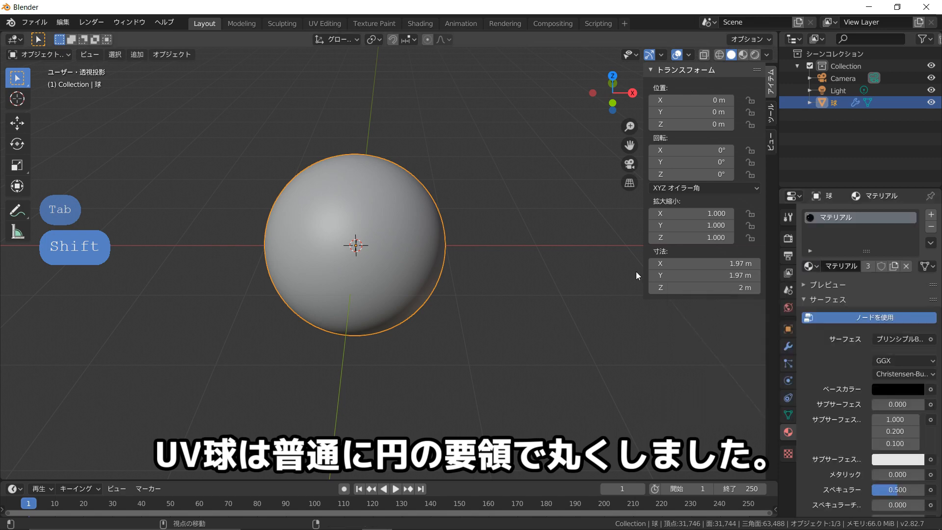
Show the UV sphere in Object Mode, trying rendered shading first and ending in Material Preview shading.
{"action": "scroll", "coordinate": [449, 241], "scroll_direction": "up", "scroll_amount": 2}
{"action": "key", "text": "Tab"}
{"action": "scroll", "coordinate": [397, 204], "scroll_direction": "up", "scroll_amount": 2}
{"action": "key", "text": "z"}
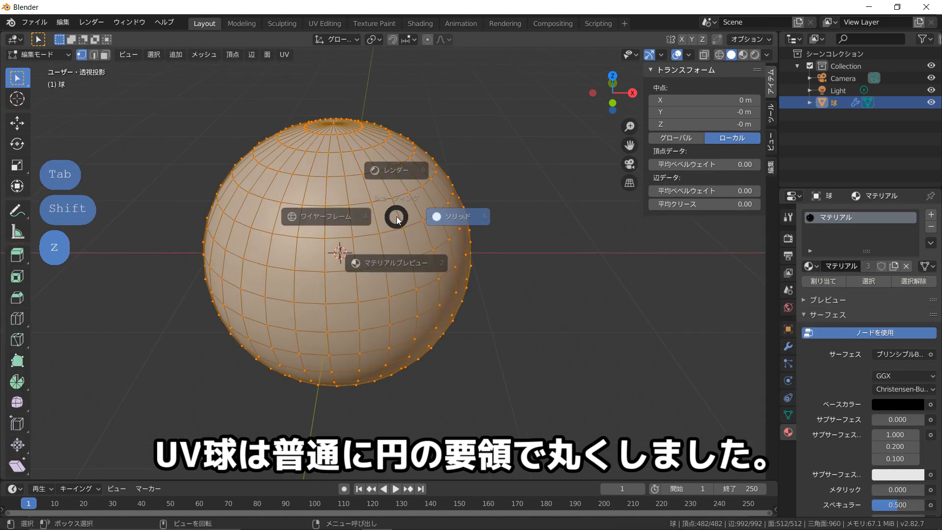
{"action": "left_click", "coordinate": [392, 141]}
{"action": "middle_click_drag", "start_coordinate": [398, 178], "coordinate": [414, 205], "text": "shift"}
{"action": "key", "text": "Tab"}
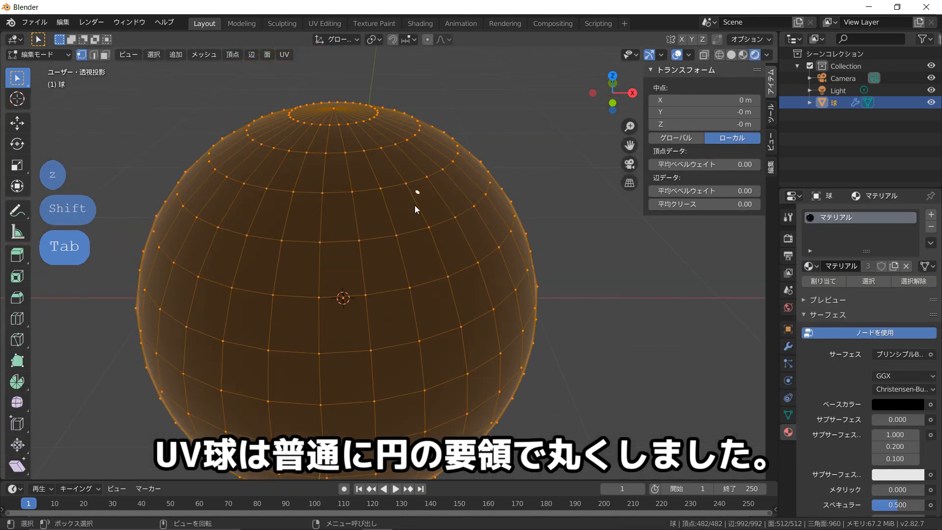
{"action": "scroll", "coordinate": [396, 161], "scroll_direction": "up", "scroll_amount": 1}
{"action": "middle_click_drag", "start_coordinate": [395, 161], "coordinate": [420, 184]}
{"action": "key", "text": "z"}
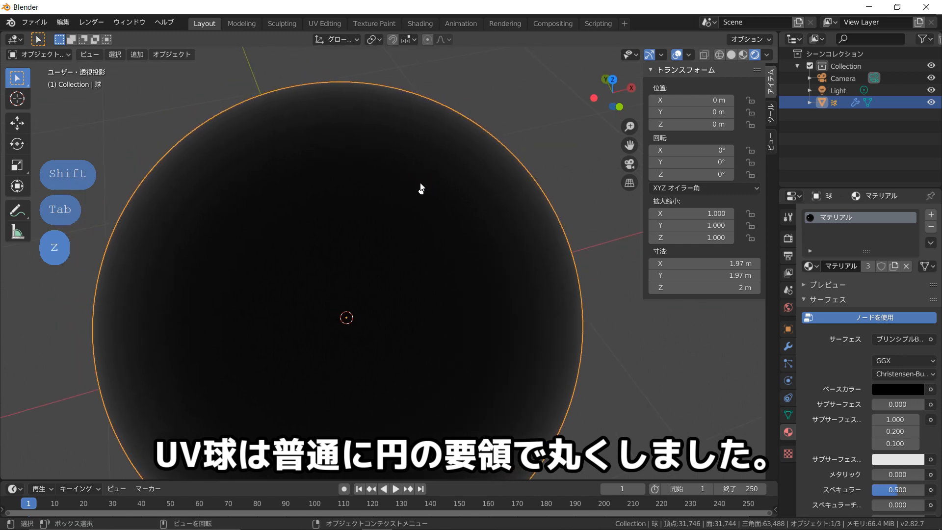
{"action": "left_click", "coordinate": [423, 255]}
Examine the reflections around the UV sphere's pole up close for distortion.
{"action": "scroll", "coordinate": [298, 104], "scroll_direction": "up", "scroll_amount": 1}
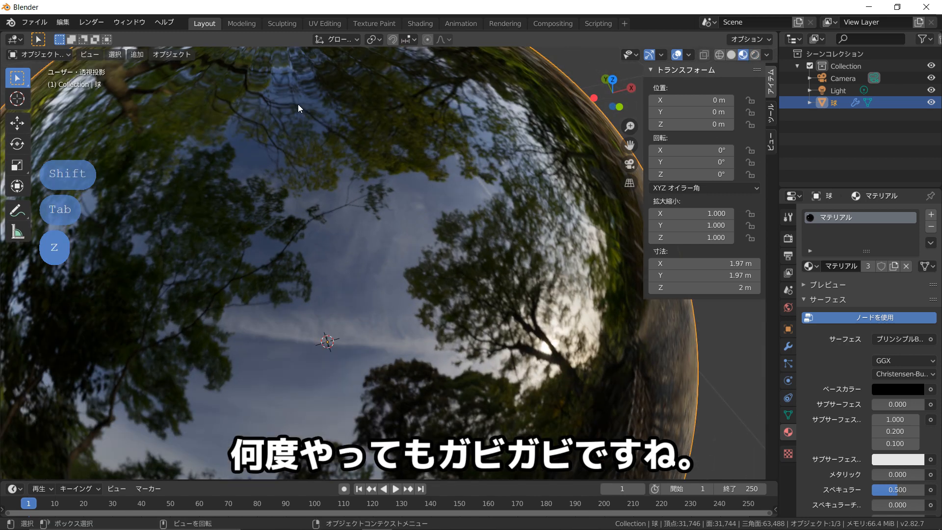
{"action": "middle_click_drag", "start_coordinate": [330, 170], "coordinate": [361, 245], "text": "shift"}
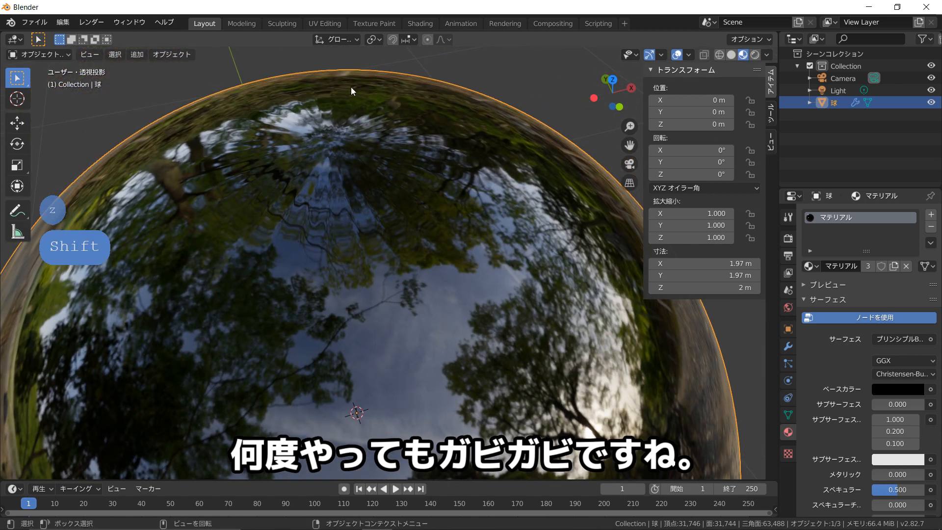
{"action": "scroll", "coordinate": [363, 152], "scroll_direction": "down", "scroll_amount": 2}
{"action": "middle_click_drag", "start_coordinate": [378, 191], "coordinate": [366, 245]}
{"action": "scroll", "coordinate": [401, 182], "scroll_direction": "up", "scroll_amount": 2}
{"action": "scroll", "coordinate": [366, 246], "scroll_direction": "up", "scroll_amount": 1}
{"action": "middle_click_drag", "start_coordinate": [362, 212], "coordinate": [365, 224], "text": "shift"}
{"action": "scroll", "coordinate": [365, 224], "scroll_direction": "up", "scroll_amount": 1}
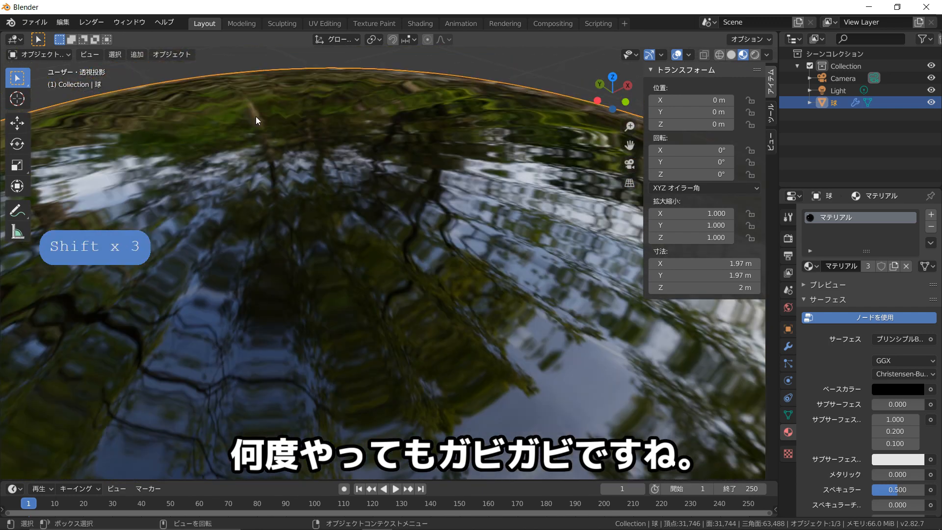
{"action": "scroll", "coordinate": [385, 205], "scroll_direction": "down", "scroll_amount": 10}
Add a cube and move it along the X axis to about 3.18 m, beside the UV sphere.
{"action": "key", "text": "shift+a"}
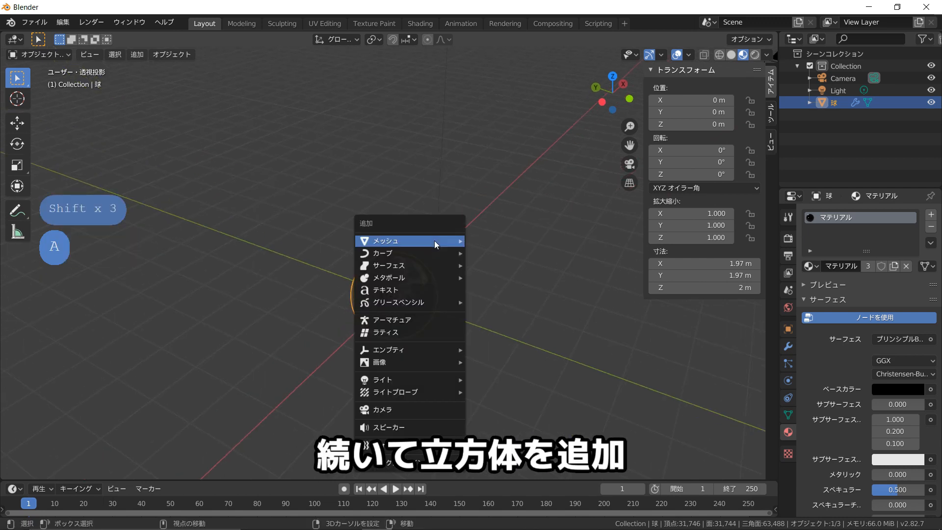
{"action": "mouse_move", "coordinate": [436, 245]}
{"action": "left_click", "coordinate": [495, 253]}
{"action": "key", "text": "g"}
{"action": "key", "text": "x"}
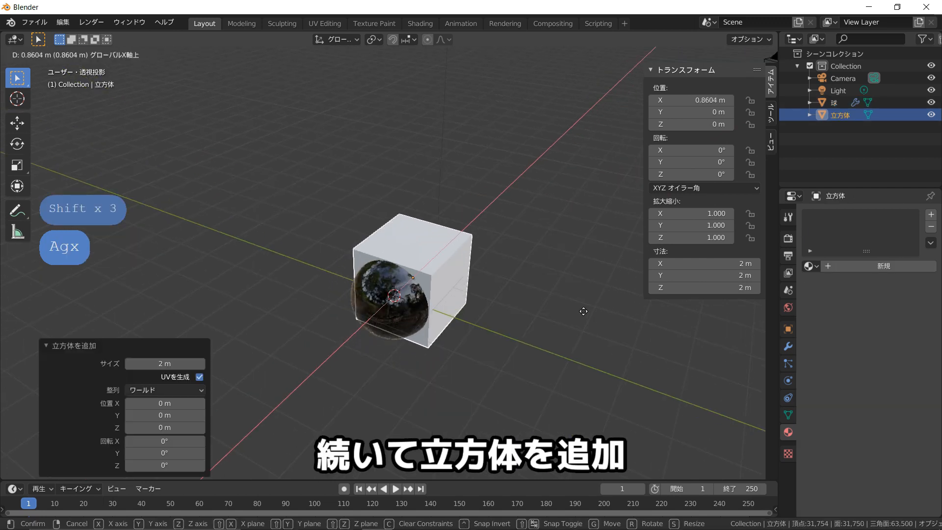
{"action": "left_click", "coordinate": [627, 274]}
{"action": "middle_click_drag", "start_coordinate": [627, 273], "coordinate": [336, 238]}
Add a Subdivision Surface modifier with viewport level 3 to the cube and apply it.
{"action": "key", "text": "Tab"}
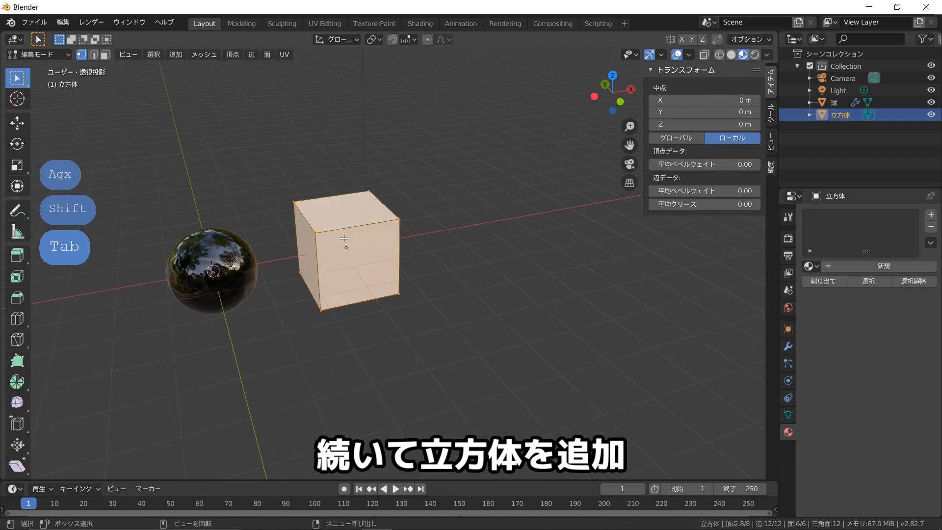
{"action": "key", "text": "Tab"}
{"action": "key", "text": "ctrl+3"}
{"action": "key", "text": "Tab"}
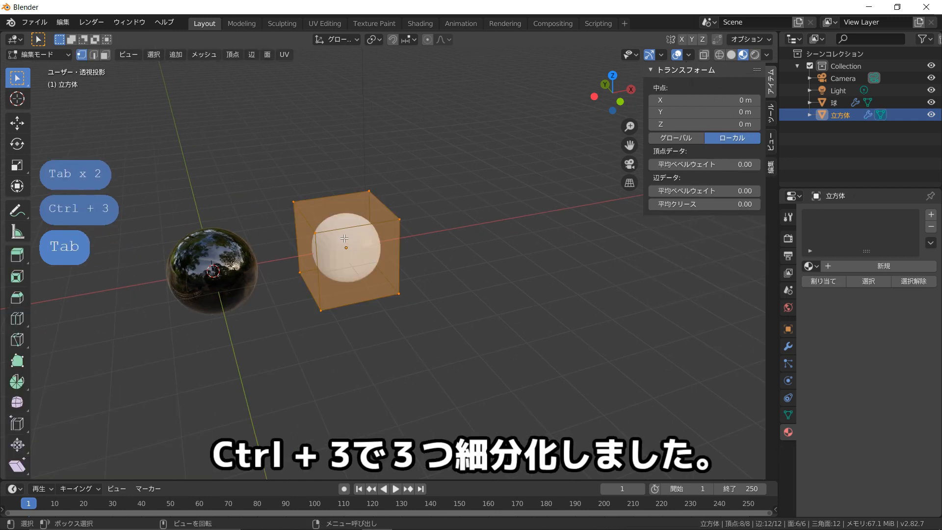
{"action": "key", "text": "Tab"}
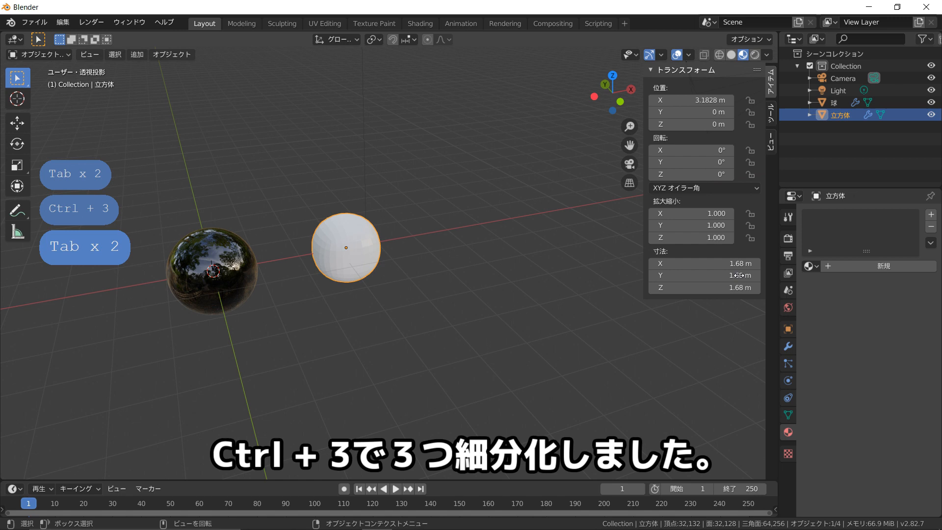
{"action": "left_click", "coordinate": [788, 347]}
{"action": "left_click", "coordinate": [842, 248]}
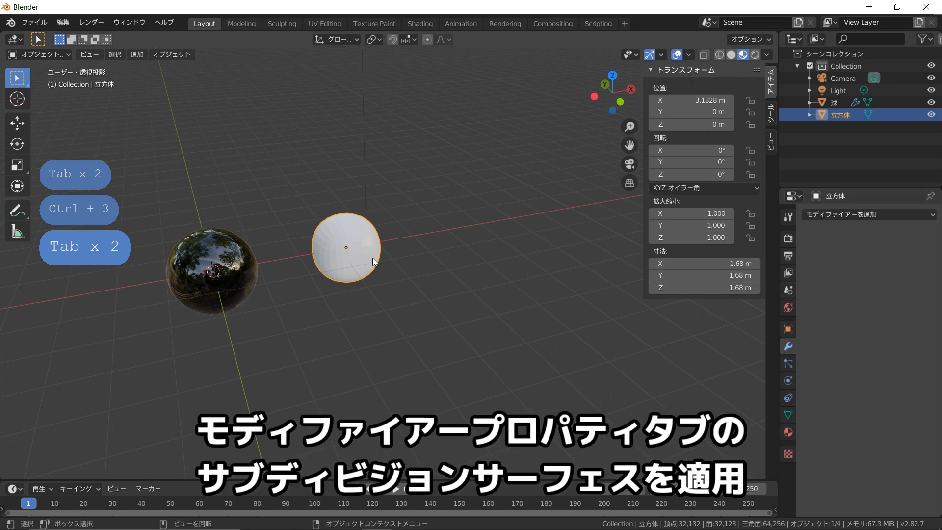
Transform the entire subdivided cube mesh with To Sphere at a factor of 1, working in the front view.
{"action": "scroll", "coordinate": [372, 257], "scroll_direction": "up", "scroll_amount": 4}
{"action": "key", "text": "Tab"}
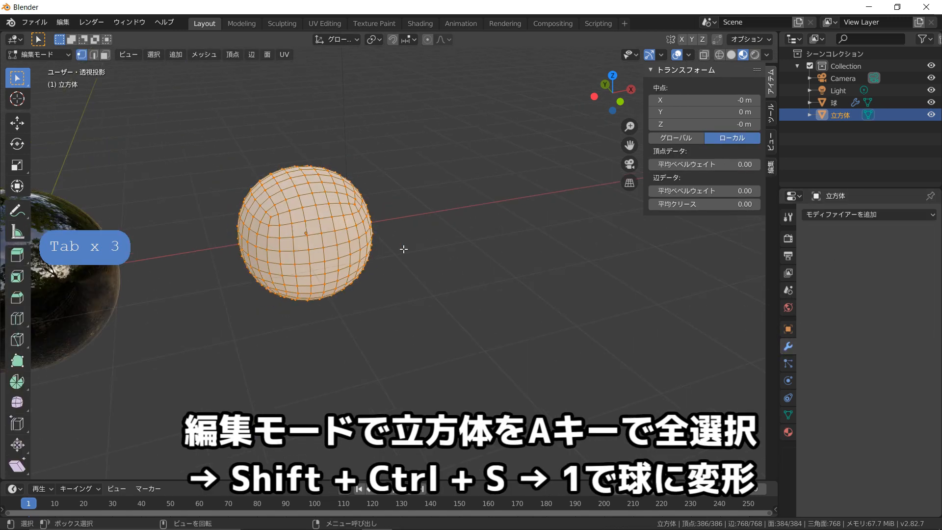
{"action": "key", "text": "KP_1"}
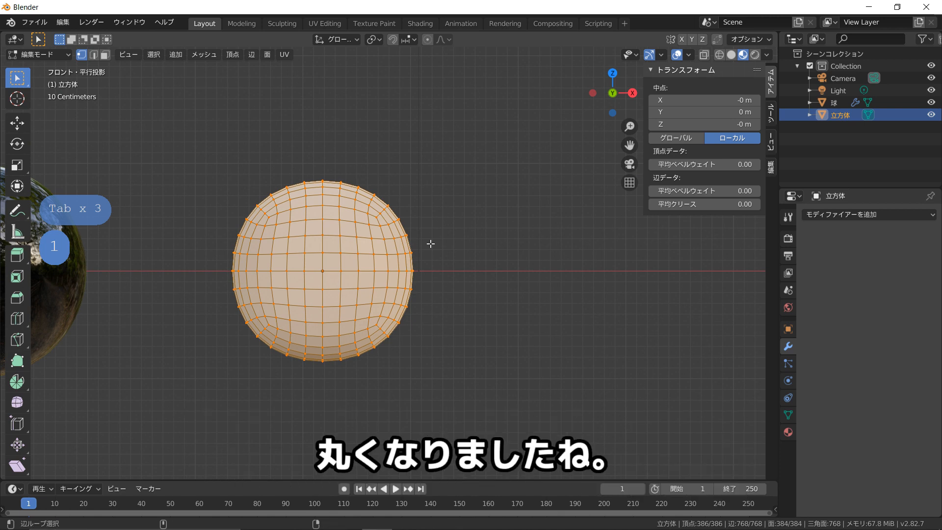
{"action": "key", "text": "shift+alt+s"}
{"action": "key", "text": "1"}
{"action": "key", "text": "Return"}
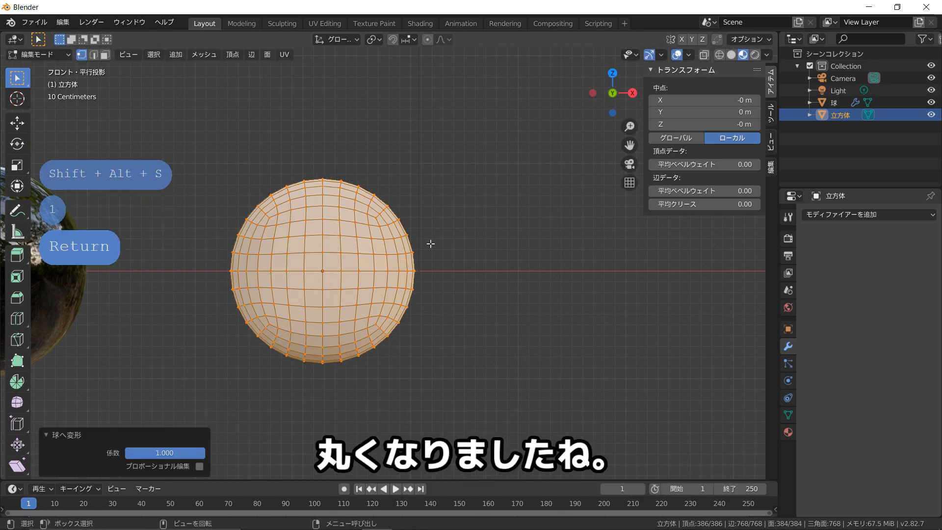
{"action": "key", "text": "Tab"}
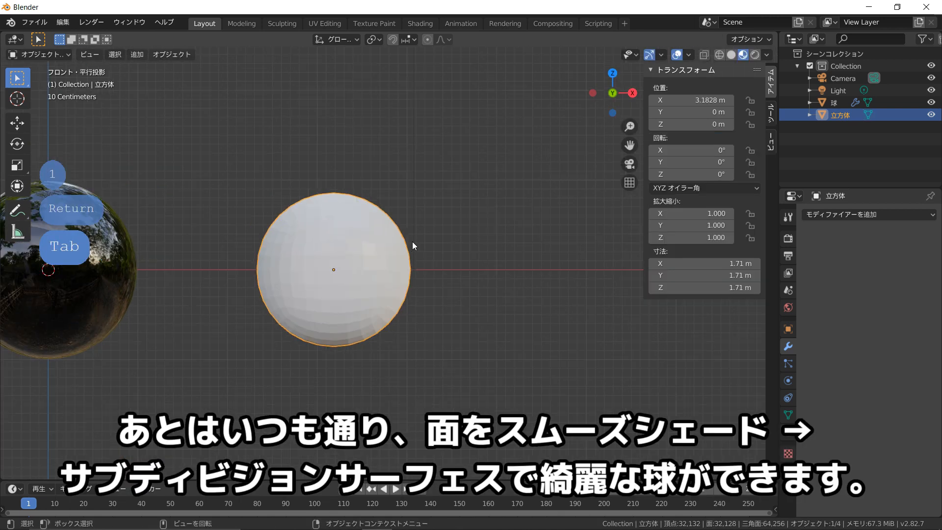
Apply smooth shading to all faces of the cube-based sphere and return to Object Mode.
{"action": "key", "text": "Tab"}
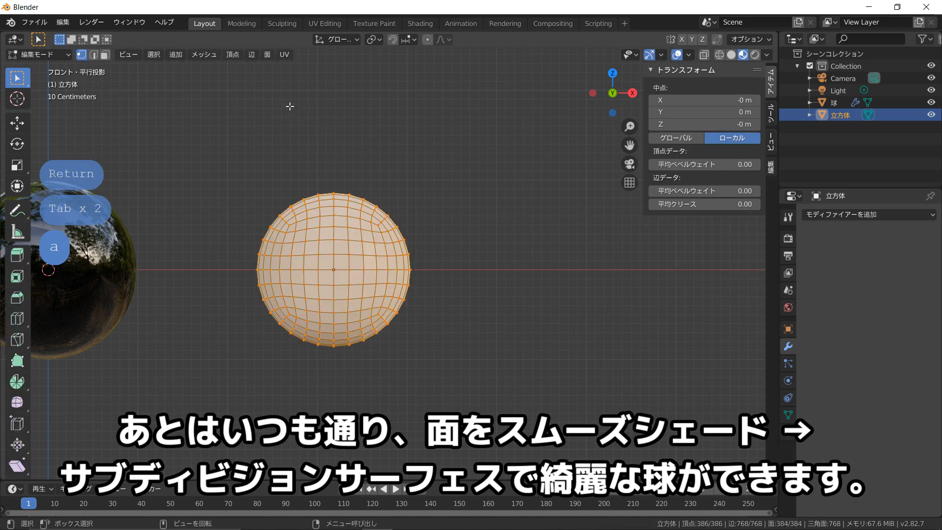
{"action": "left_click", "coordinate": [269, 54]}
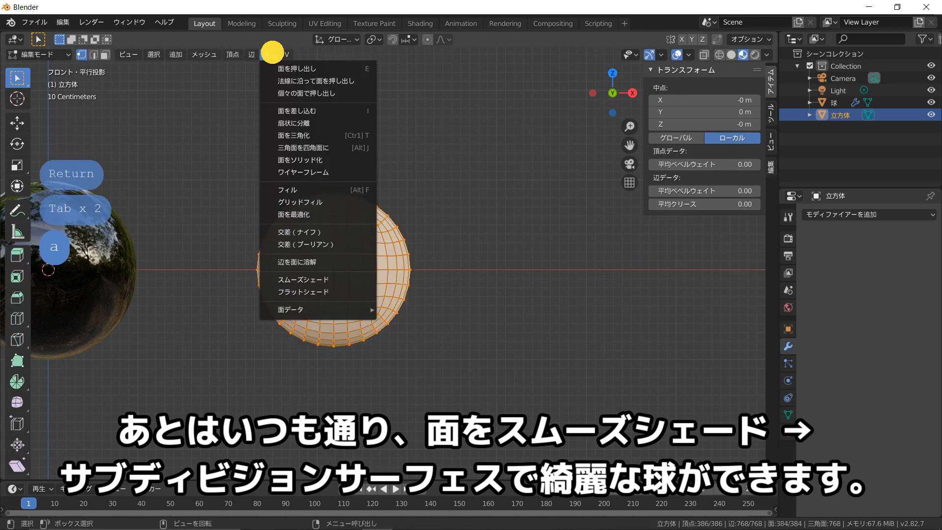
{"action": "left_click", "coordinate": [303, 280]}
{"action": "key", "text": "ctrl+3"}
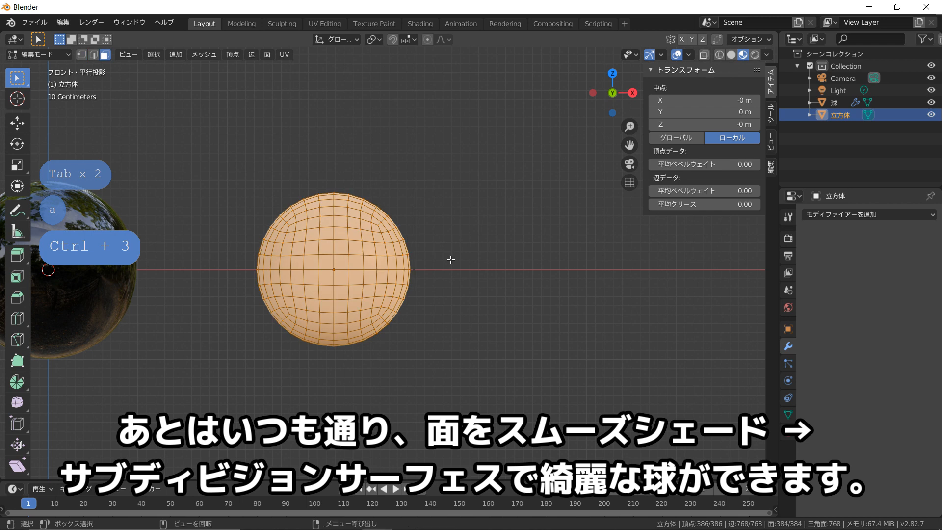
{"action": "key", "text": "Tab"}
{"action": "mouse_move", "coordinate": [452, 263]}
{"action": "middle_mouse_down"}
{"action": "mouse_move", "coordinate": [477, 293]}
{"action": "mouse_move", "coordinate": [412, 267]}
{"action": "mouse_move", "coordinate": [452, 275]}
{"action": "mouse_move", "coordinate": [432, 245]}
{"action": "mouse_move", "coordinate": [546, 275]}
{"action": "middle_mouse_up"}
{"action": "key", "text": "shift"}
{"action": "key", "text": "Tab"}
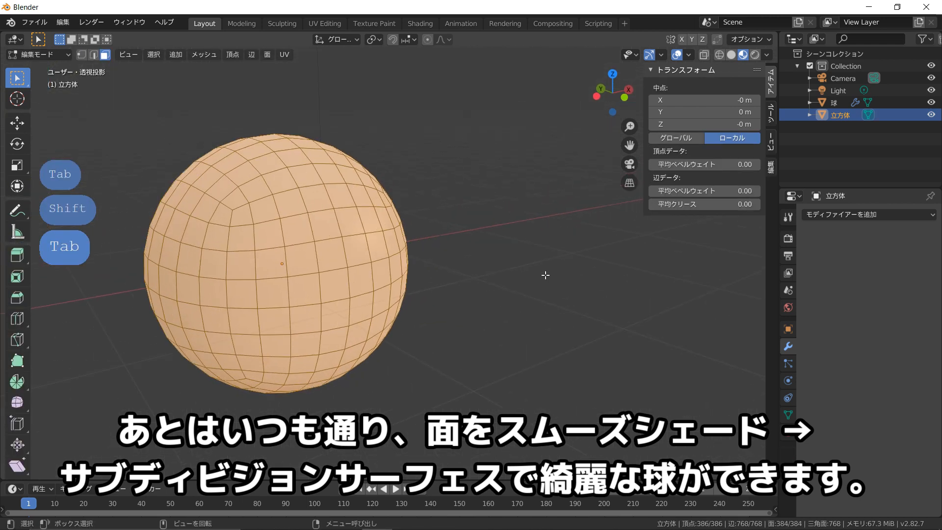
{"action": "key", "text": "Tab"}
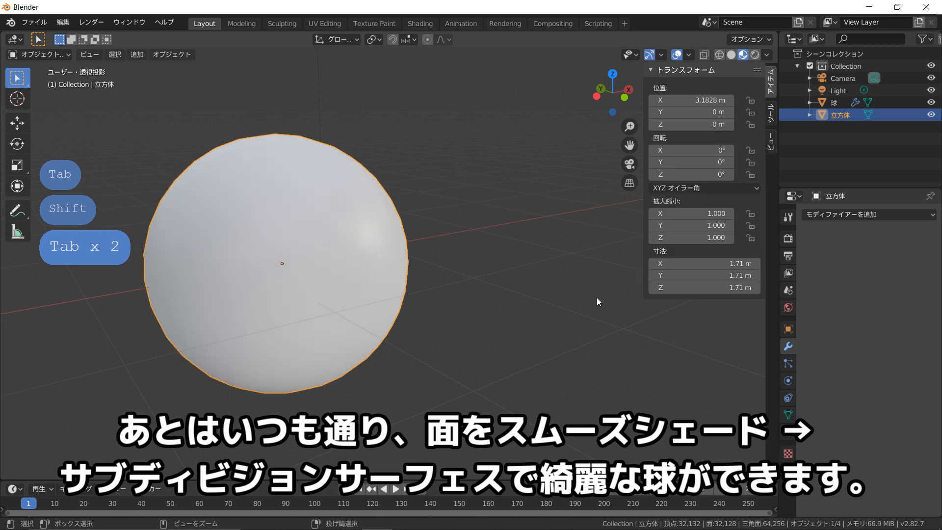
Add a new Subdivision Surface modifier with viewport level 3 to the cube-based sphere.
{"action": "key", "text": "ctrl+3"}
{"action": "key", "text": "Tab"}
{"action": "middle_click_drag", "start_coordinate": [547, 299], "coordinate": [509, 295]}
{"action": "scroll", "coordinate": [490, 296], "scroll_direction": "down", "scroll_amount": 2}
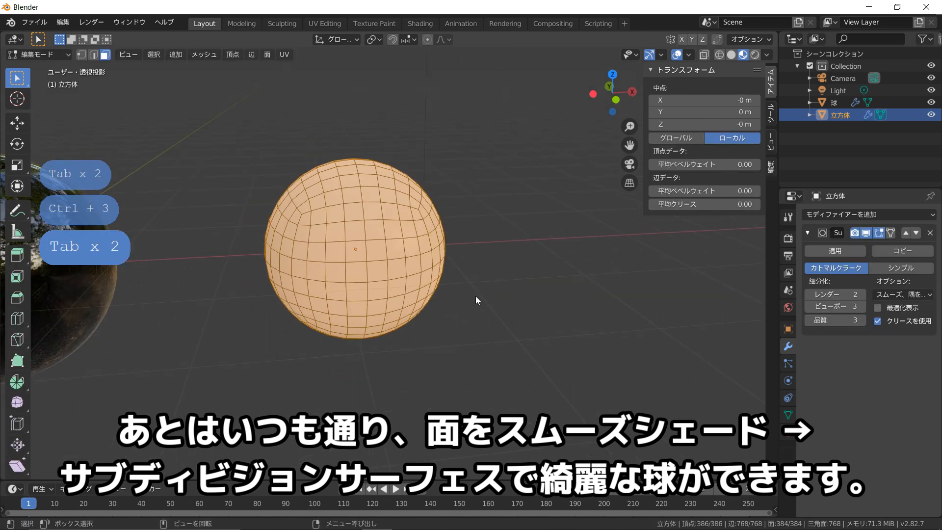
{"action": "key", "text": "Tab"}
Assign the existing material マテリアル to the cube-based sphere and bring both spheres into view.
{"action": "left_click", "coordinate": [788, 432]}
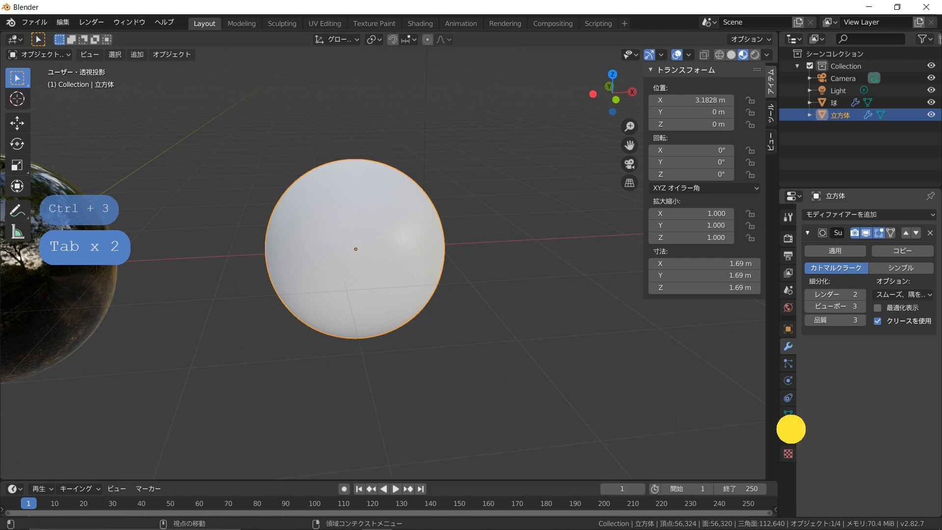
{"action": "left_click", "coordinate": [810, 266]}
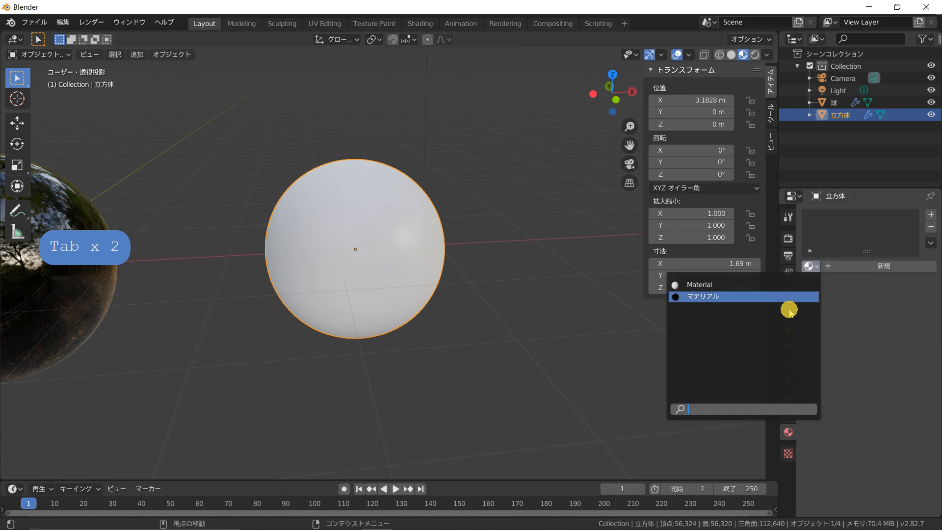
{"action": "left_click", "coordinate": [788, 311]}
{"action": "scroll", "coordinate": [549, 344], "scroll_direction": "down", "scroll_amount": 4}
{"action": "middle_click_drag", "start_coordinate": [463, 338], "coordinate": [565, 345], "text": "shift"}
Match the cube-based sphere's dimensions to the UV sphere: X 1.97 m, Y 1.97 m and Z 2 m.
{"action": "left_click", "coordinate": [321, 266]}
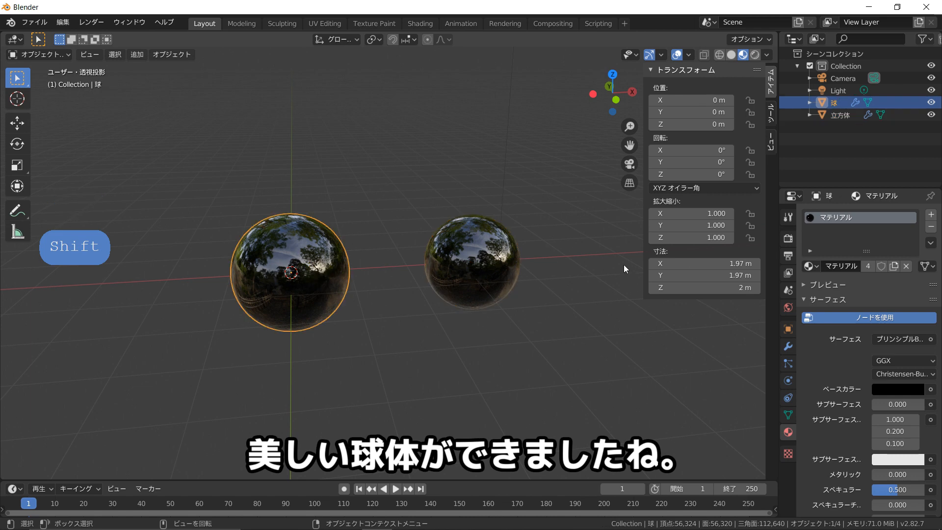
{"action": "left_click", "coordinate": [660, 264]}
{"action": "key", "text": "ctrl+c"}
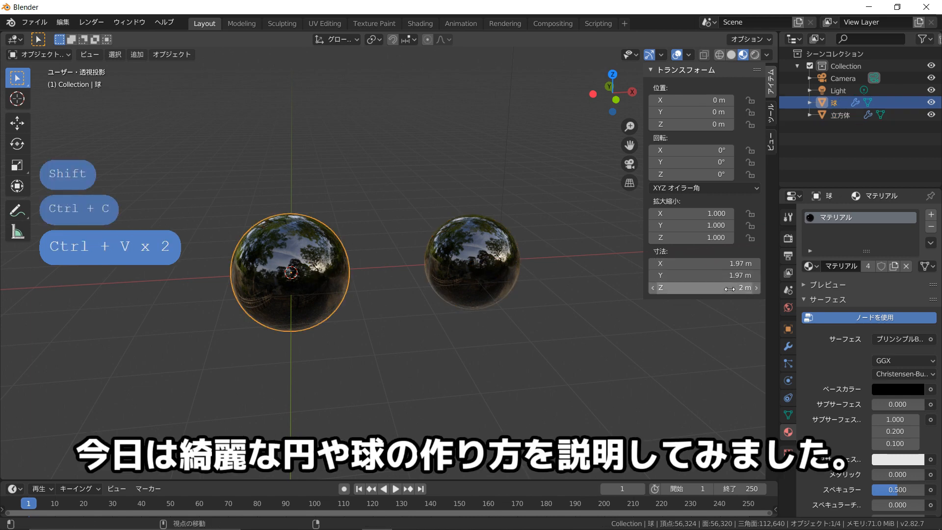
{"action": "left_click", "coordinate": [480, 281]}
{"action": "key", "text": "ctrl+v"}
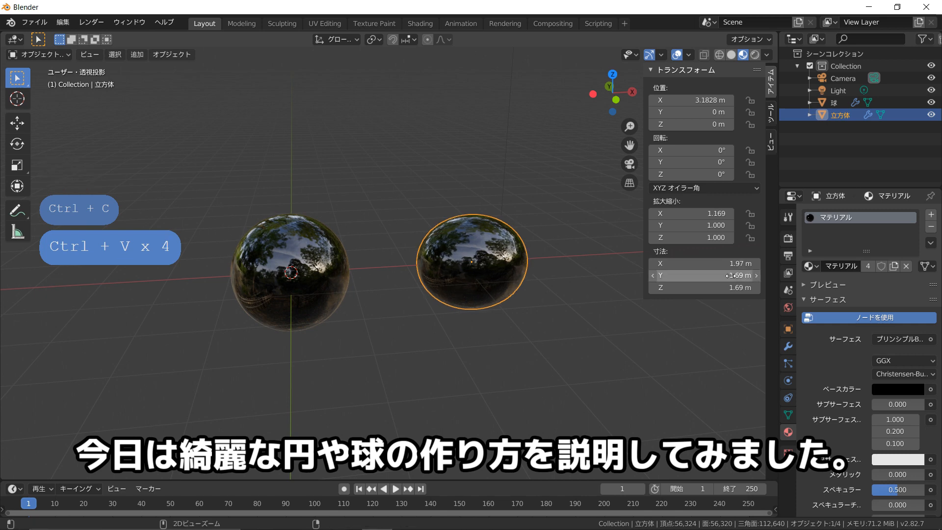
{"action": "key", "text": "ctrl+v"}
{"action": "type", "text": "2"}
{"action": "key", "text": "Return"}
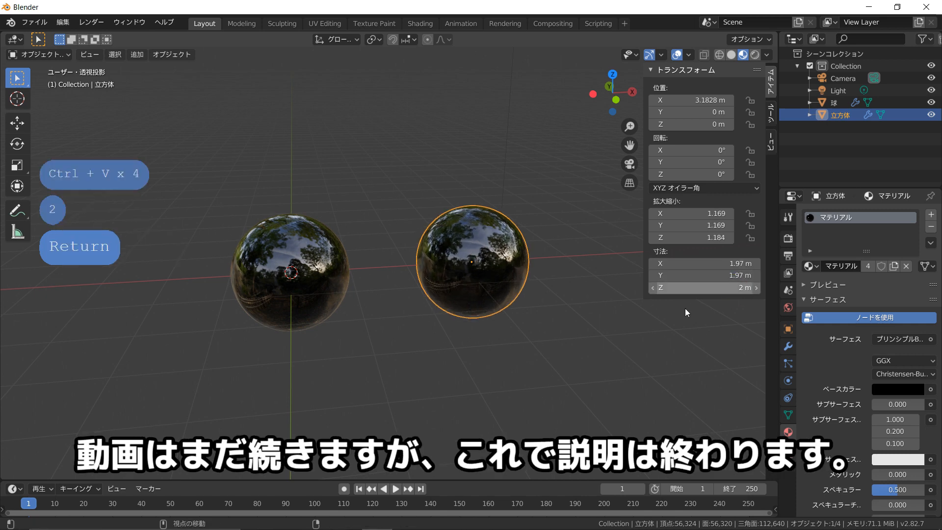
Apply To Sphere with factor 1 to the whole resized cube-based sphere mesh and return to Object Mode.
{"action": "middle_click_drag", "start_coordinate": [564, 372], "coordinate": [521, 294]}
{"action": "key", "text": "Tab"}
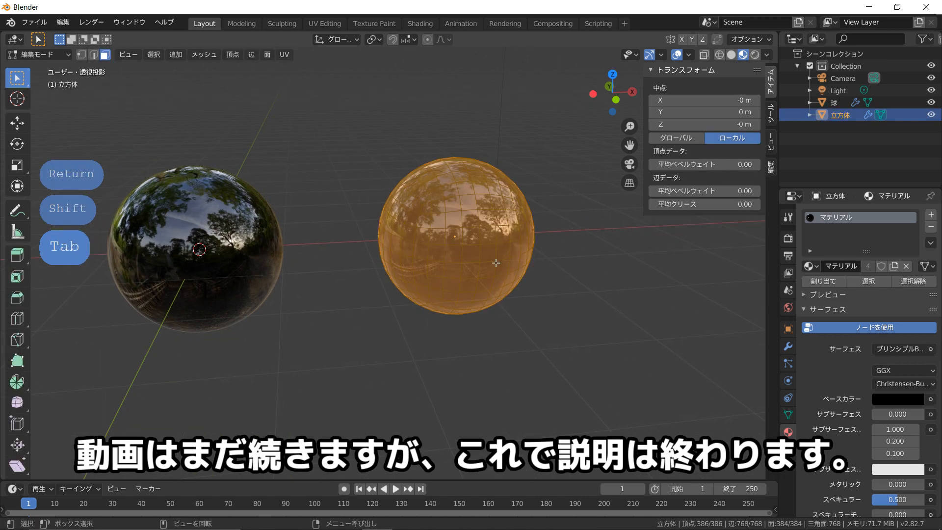
{"action": "key", "text": "a"}
{"action": "key", "text": "shift+alt+s"}
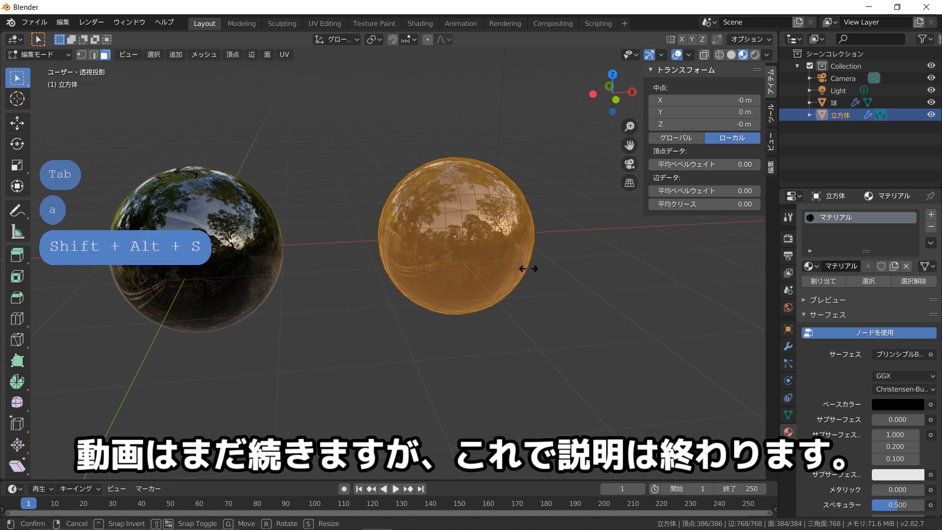
{"action": "key", "text": "1"}
{"action": "key", "text": "Return"}
{"action": "key", "text": "Tab"}
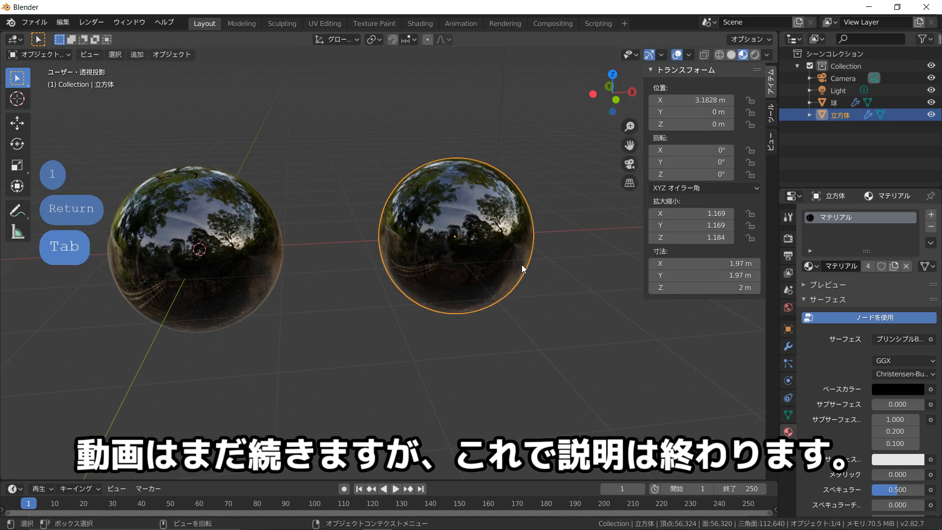
Examine the reflections on the cube-based sphere up close from above and below.
{"action": "middle_click_drag", "start_coordinate": [523, 269], "coordinate": [416, 243]}
{"action": "scroll", "coordinate": [332, 284], "scroll_direction": "up", "scroll_amount": 6}
{"action": "middle_click_drag", "start_coordinate": [381, 191], "coordinate": [452, 129], "text": "shift"}
{"action": "scroll", "coordinate": [420, 207], "scroll_direction": "down", "scroll_amount": 1}
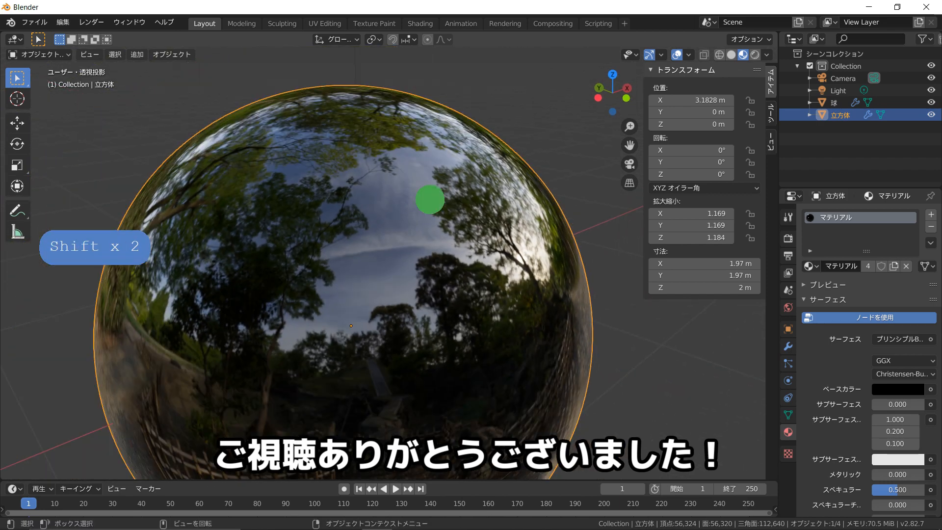
{"action": "middle_click_drag", "start_coordinate": [430, 199], "coordinate": [357, 90]}
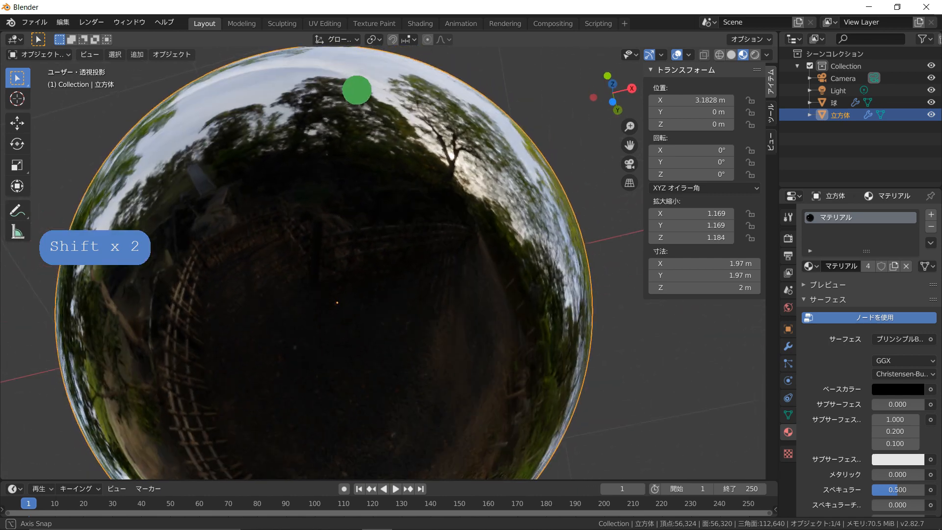
{"action": "scroll", "coordinate": [375, 125], "scroll_direction": "down", "scroll_amount": 4}
{"action": "middle_click_drag", "start_coordinate": [376, 140], "coordinate": [363, 91]}
{"action": "scroll", "coordinate": [506, 183], "scroll_direction": "up", "scroll_amount": 1}
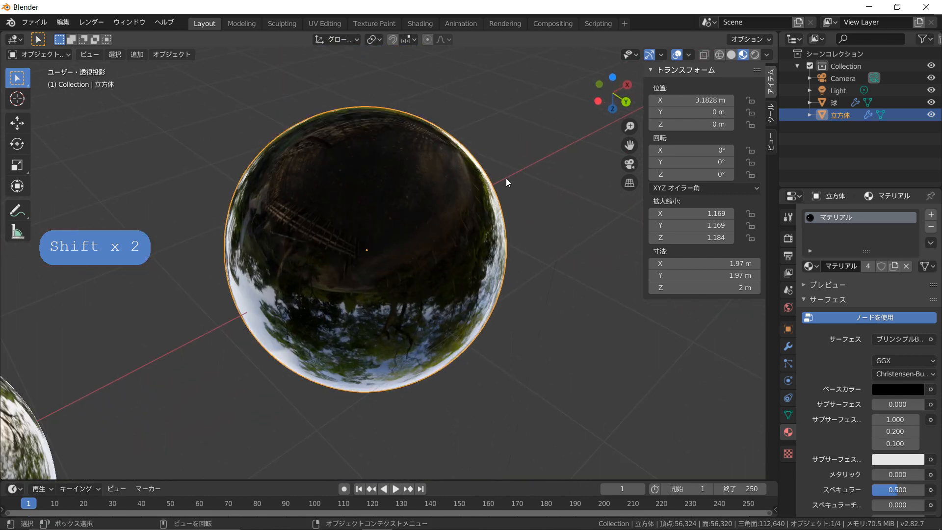
Raise the shared material's roughness to 0.275 and inspect the reflections on both spheres.
{"action": "scroll", "coordinate": [854, 427], "scroll_direction": "down", "scroll_amount": 5}
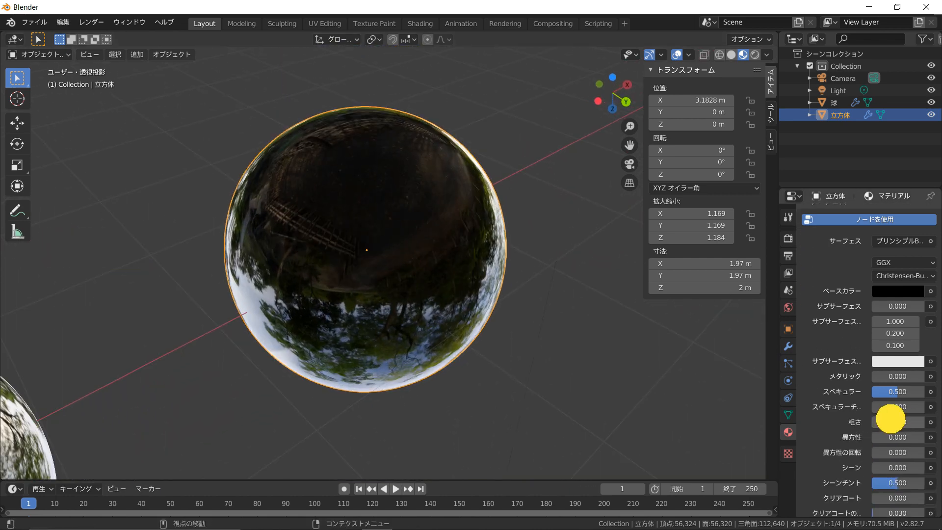
{"action": "mouse_move", "coordinate": [890, 418]}
{"action": "left_mouse_down"}
{"action": "mouse_move", "coordinate": [916, 420]}
{"action": "mouse_move", "coordinate": [902, 421]}
{"action": "left_mouse_up"}
{"action": "middle_click_drag", "start_coordinate": [496, 353], "coordinate": [528, 355]}
{"action": "scroll", "coordinate": [528, 356], "scroll_direction": "up", "scroll_amount": 2}
{"action": "middle_click_drag", "start_coordinate": [330, 286], "coordinate": [498, 305], "text": "shift"}
{"action": "scroll", "coordinate": [315, 214], "scroll_direction": "up", "scroll_amount": 1}
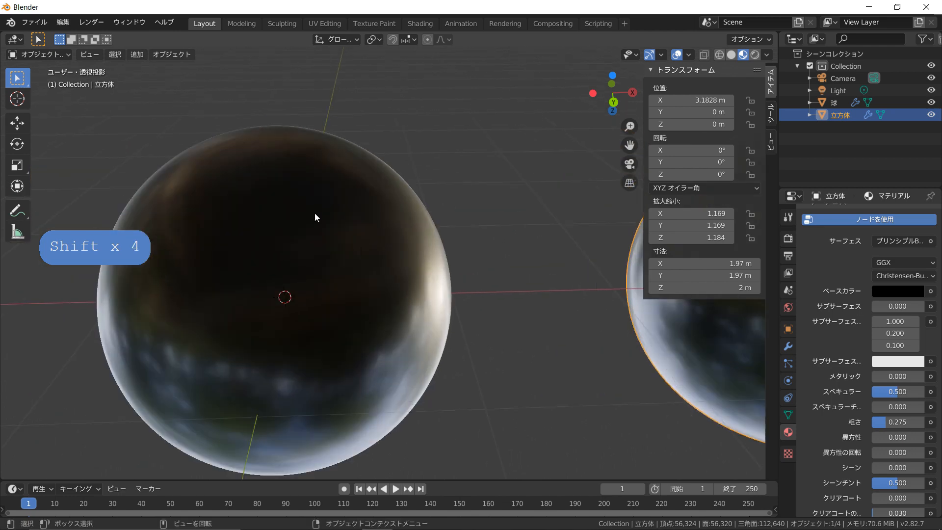
{"action": "middle_click_drag", "start_coordinate": [315, 214], "coordinate": [345, 162]}
{"action": "scroll", "coordinate": [333, 273], "scroll_direction": "up", "scroll_amount": 4}
{"action": "scroll", "coordinate": [377, 189], "scroll_direction": "down", "scroll_amount": 5}
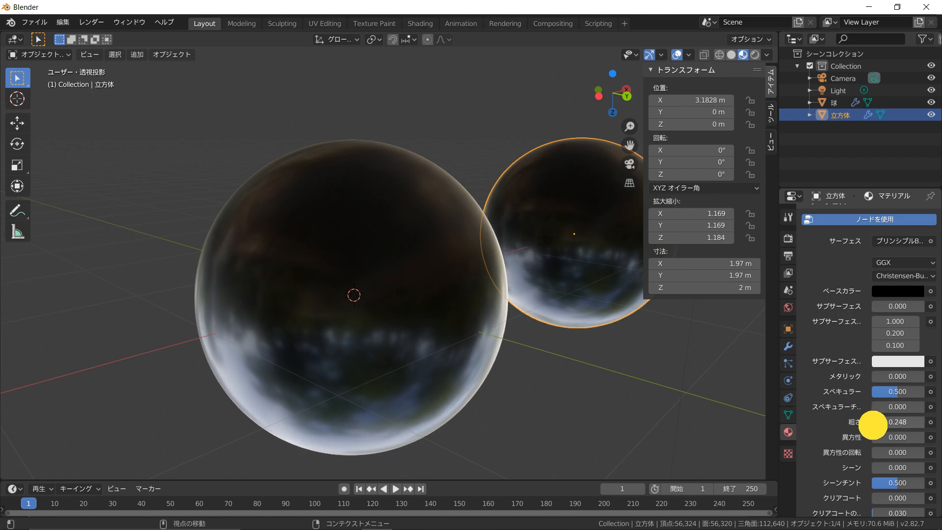
Set the shared material's roughness to 0.037 and check the reflections on the UV sphere.
{"action": "left_click_drag", "start_coordinate": [872, 424], "coordinate": [866, 426]}
{"action": "scroll", "coordinate": [434, 279], "scroll_direction": "up", "scroll_amount": 3}
{"action": "middle_click_drag", "start_coordinate": [435, 279], "coordinate": [265, 169]}
{"action": "scroll", "coordinate": [186, 111], "scroll_direction": "down", "scroll_amount": 1}
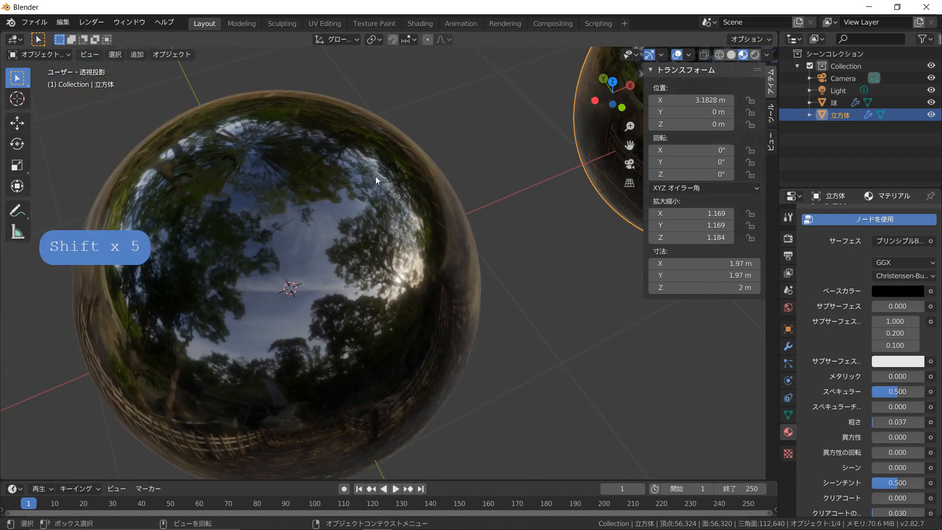
Compare the surface reflections of the cube-based sphere and the UV sphere from several angles.
{"action": "middle_click_drag", "start_coordinate": [375, 177], "coordinate": [67, 294], "text": "shift"}
{"action": "middle_click_drag", "start_coordinate": [499, 165], "coordinate": [425, 270], "text": "shift"}
{"action": "scroll", "coordinate": [455, 192], "scroll_direction": "up", "scroll_amount": 2}
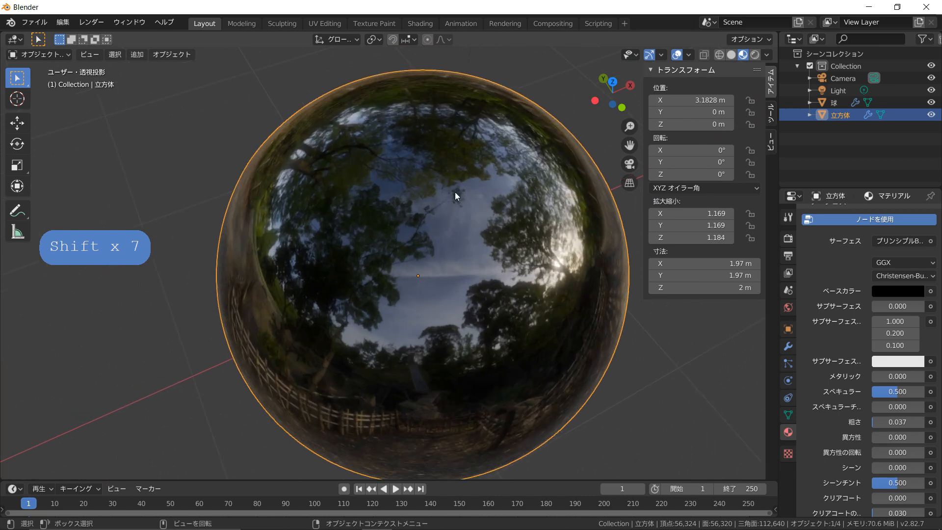
{"action": "scroll", "coordinate": [565, 263], "scroll_direction": "down", "scroll_amount": 1}
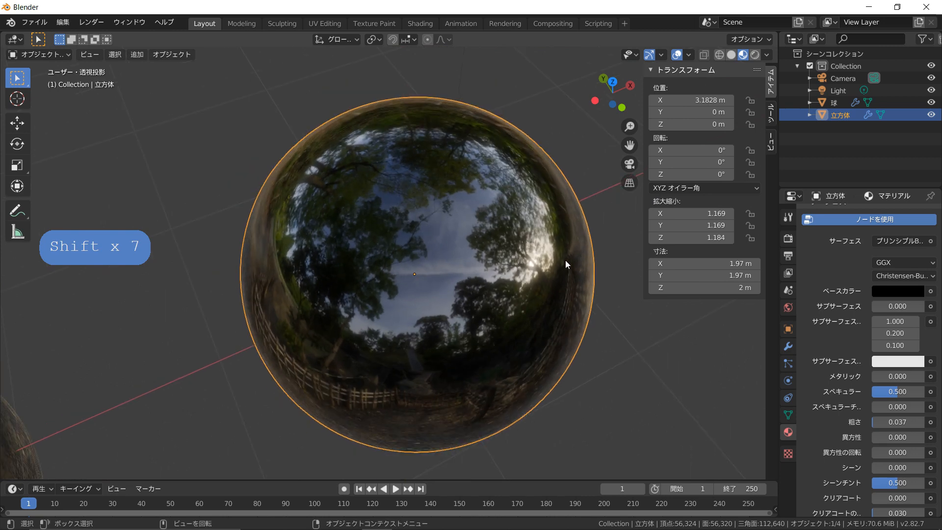
{"action": "middle_click_drag", "start_coordinate": [565, 263], "coordinate": [509, 191]}
{"action": "scroll", "coordinate": [522, 290], "scroll_direction": "down", "scroll_amount": 1}
{"action": "scroll", "coordinate": [521, 290], "scroll_direction": "down", "scroll_amount": 4}
{"action": "middle_click_drag", "start_coordinate": [409, 313], "coordinate": [208, 238], "text": "shift"}
{"action": "middle_click_drag", "start_coordinate": [326, 238], "coordinate": [449, 140]}
{"action": "scroll", "coordinate": [437, 122], "scroll_direction": "up", "scroll_amount": 5}
{"action": "mouse_move", "coordinate": [437, 81]}
{"action": "middle_mouse_down"}
{"action": "mouse_move", "coordinate": [436, 60]}
{"action": "mouse_move", "coordinate": [427, 373]}
{"action": "mouse_move", "coordinate": [446, 118]}
{"action": "mouse_move", "coordinate": [441, 132]}
{"action": "middle_mouse_up"}
{"action": "scroll", "coordinate": [458, 209], "scroll_direction": "down", "scroll_amount": 4}
{"action": "middle_click_drag", "start_coordinate": [458, 210], "coordinate": [530, 334]}
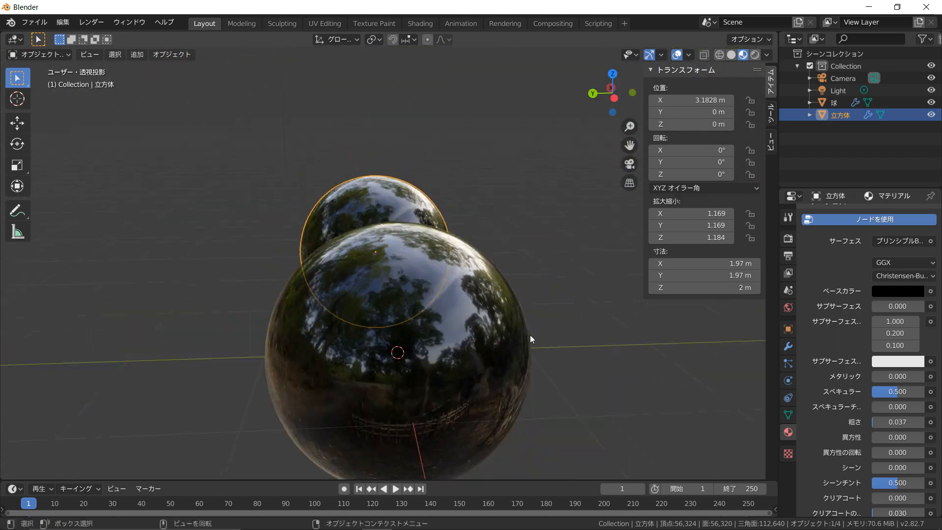
Unwrap the UV sphere's mesh with Sphere Projection from the front view and return to Object Mode.
{"action": "scroll", "coordinate": [530, 322], "scroll_direction": "down", "scroll_amount": 3}
{"action": "key", "text": "KP_1"}
{"action": "scroll", "coordinate": [530, 321], "scroll_direction": "up", "scroll_amount": 1}
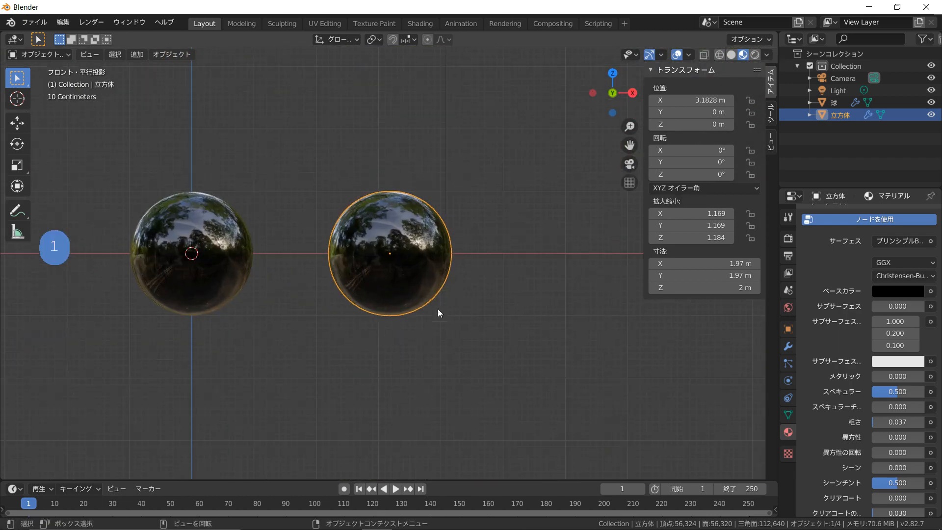
{"action": "middle_click_drag", "start_coordinate": [437, 308], "coordinate": [540, 315], "text": "shift"}
{"action": "left_click", "coordinate": [352, 264]}
{"action": "key", "text": "Tab"}
{"action": "key", "text": "Tab"}
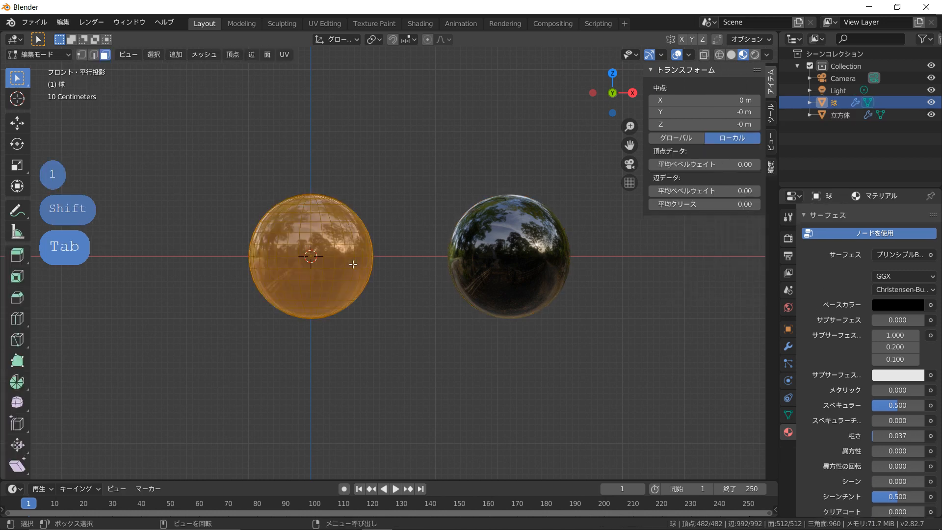
{"action": "scroll", "coordinate": [819, 342], "scroll_direction": "up", "scroll_amount": 1}
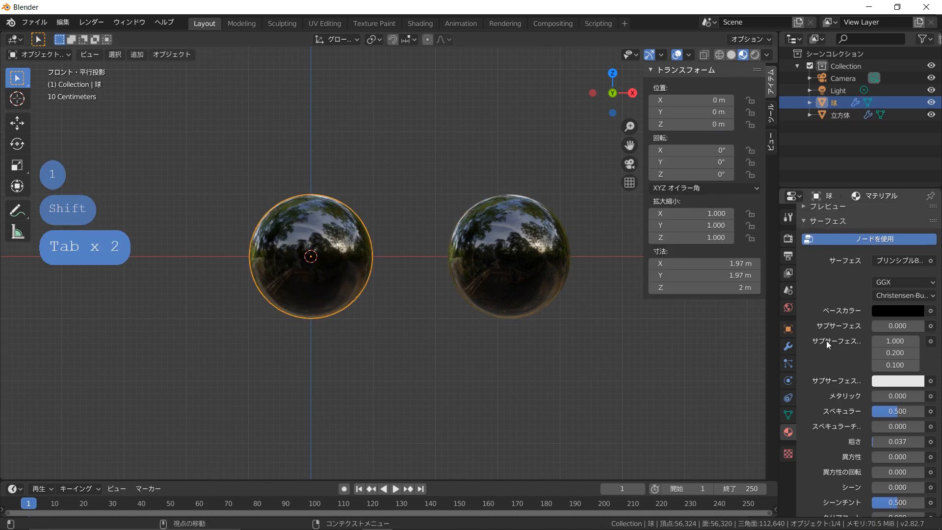
{"action": "key", "text": "Tab"}
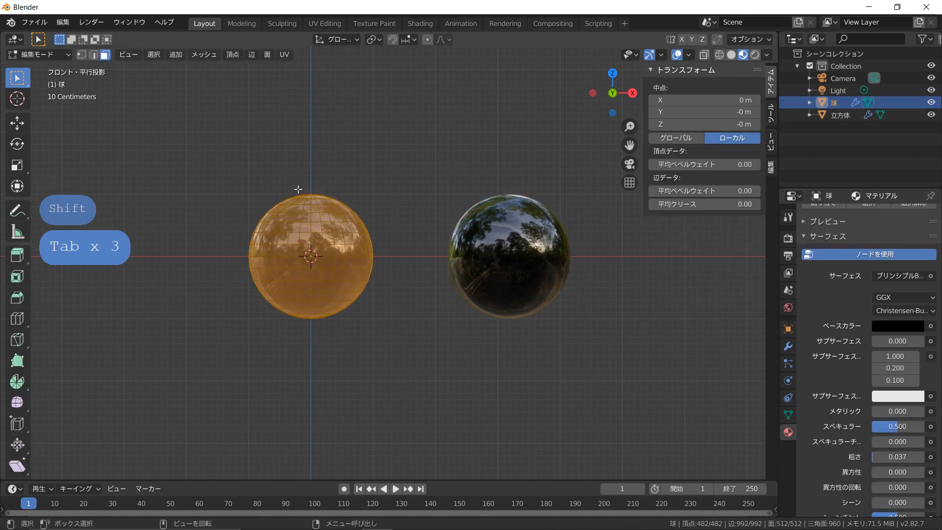
{"action": "left_click", "coordinate": [284, 55]}
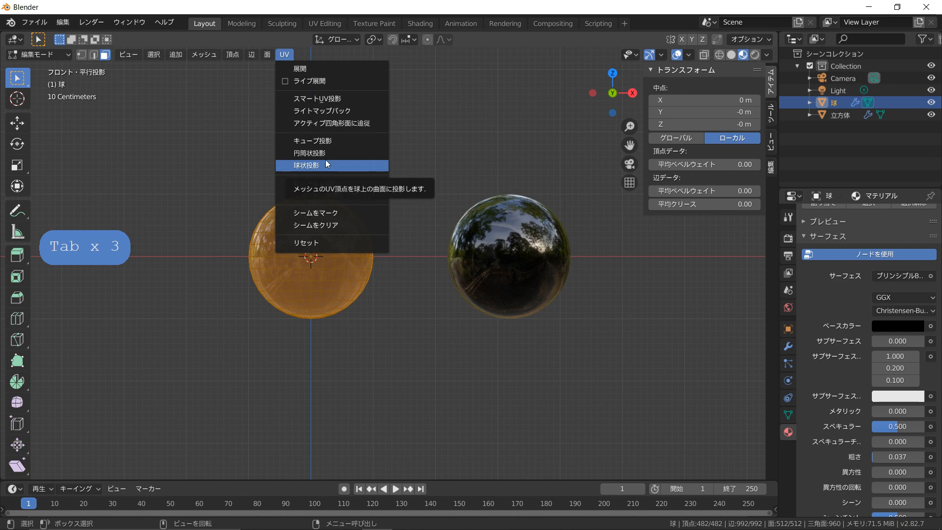
{"action": "left_click", "coordinate": [314, 165]}
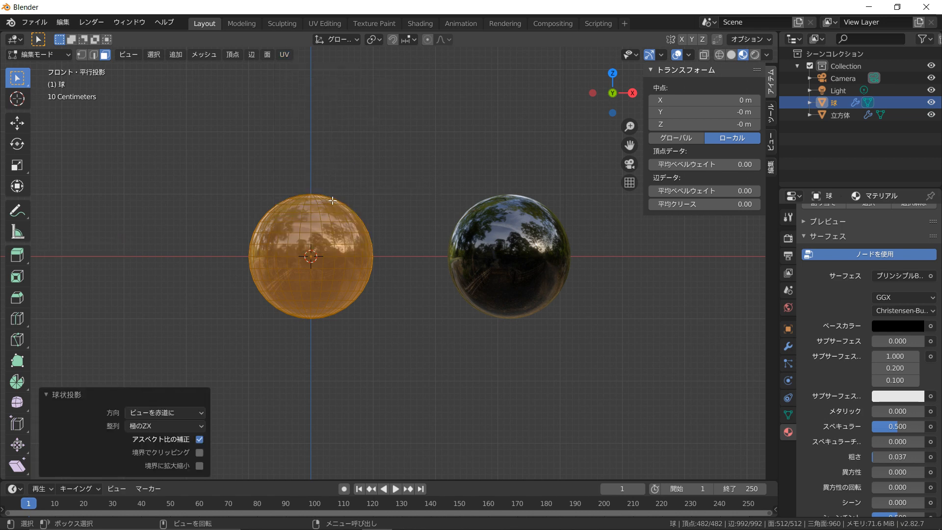
{"action": "key", "text": "Tab"}
{"action": "key", "text": "Tab"}
{"action": "key", "text": "Tab"}
{"action": "key", "text": "Tab"}
Unwrap the cube-based sphere's mesh with Sphere Projection from the front view and return to Object Mode.
{"action": "left_click", "coordinate": [496, 245]}
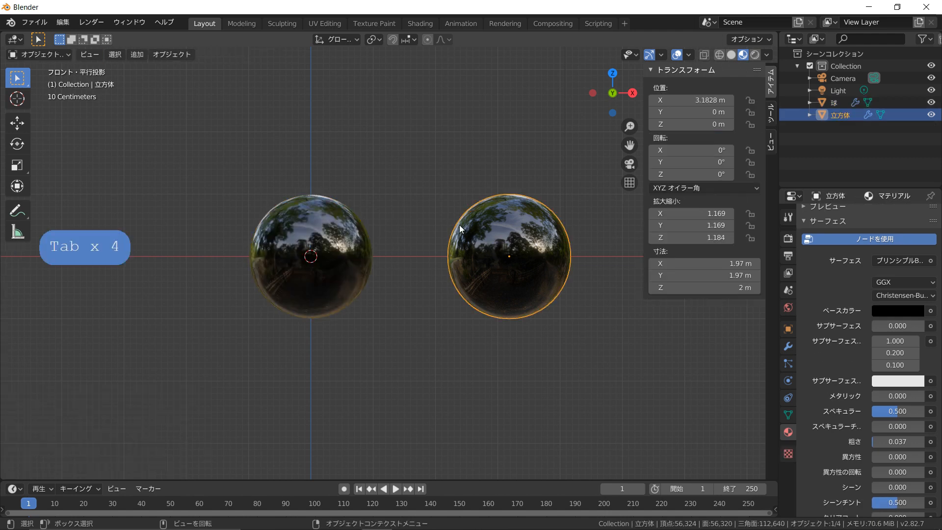
{"action": "key", "text": "Tab"}
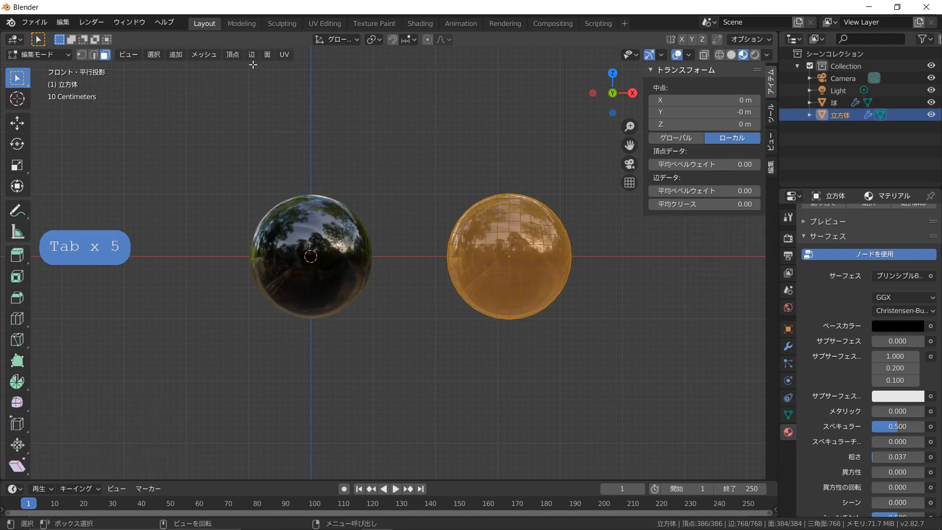
{"action": "left_click", "coordinate": [285, 55]}
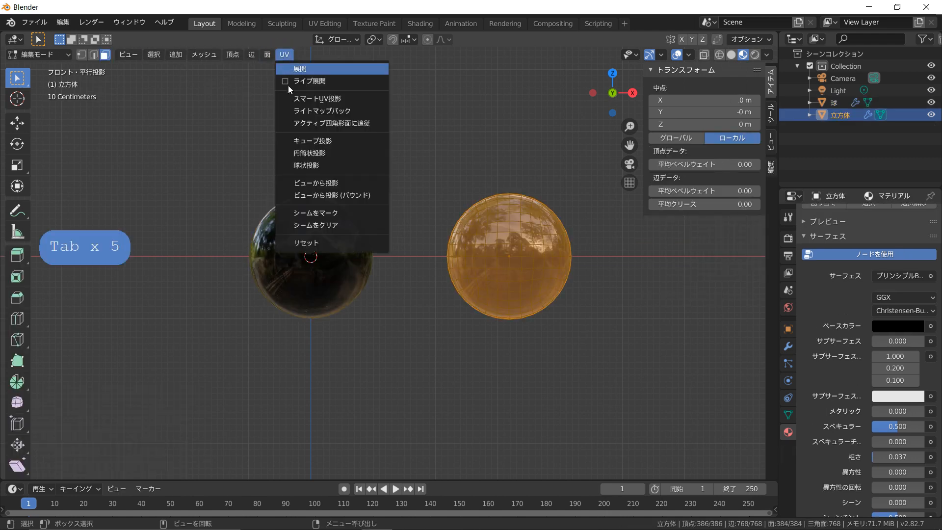
{"action": "left_click", "coordinate": [320, 165]}
{"action": "key", "text": "Tab"}
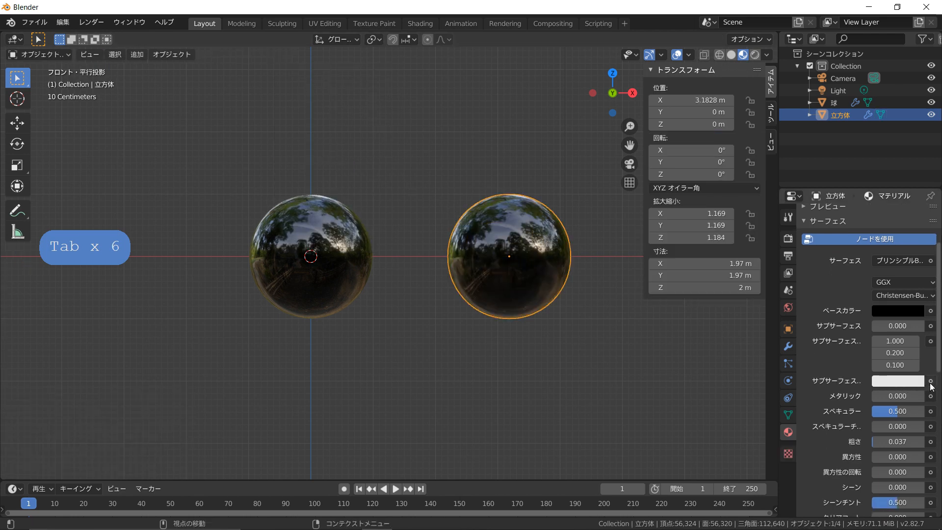
In the Shading workspace, add the image texture g908.png to マテリアル and connect its Color to Base Color.
{"action": "left_click", "coordinate": [420, 23]}
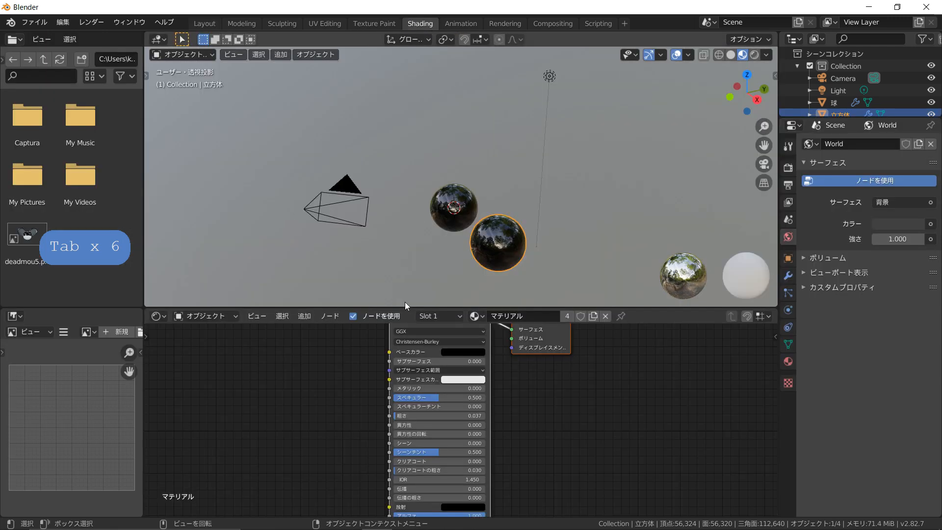
{"action": "left_click_drag", "start_coordinate": [299, 349], "coordinate": [253, 354]}
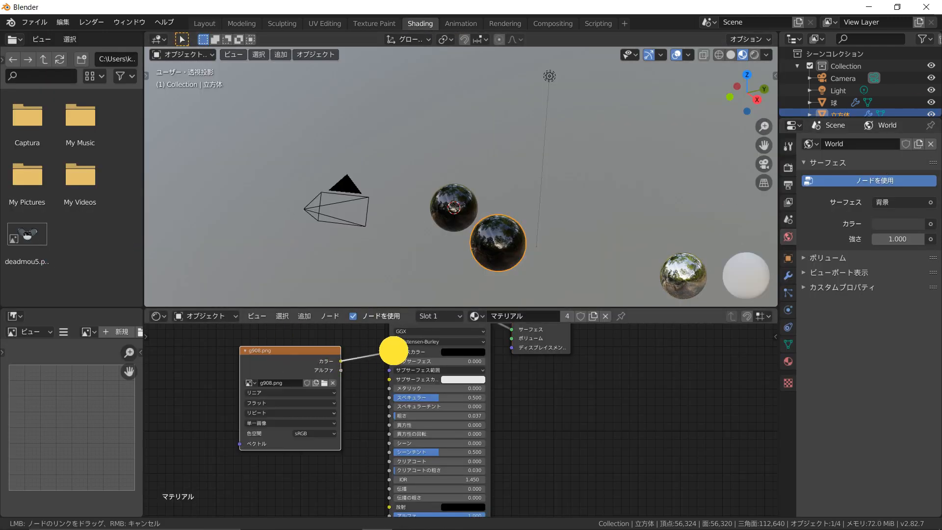
{"action": "left_click_drag", "start_coordinate": [394, 350], "coordinate": [392, 351]}
Examine how the map texture wraps around the cube-based sphere, especially near its pole.
{"action": "scroll", "coordinate": [455, 258], "scroll_direction": "up", "scroll_amount": 2}
{"action": "middle_click_drag", "start_coordinate": [458, 253], "coordinate": [483, 207]}
{"action": "scroll", "coordinate": [439, 191], "scroll_direction": "up", "scroll_amount": 2}
{"action": "scroll", "coordinate": [440, 193], "scroll_direction": "up", "scroll_amount": 3}
{"action": "middle_click_drag", "start_coordinate": [402, 188], "coordinate": [474, 201], "text": "shift"}
{"action": "scroll", "coordinate": [471, 181], "scroll_direction": "up", "scroll_amount": 5}
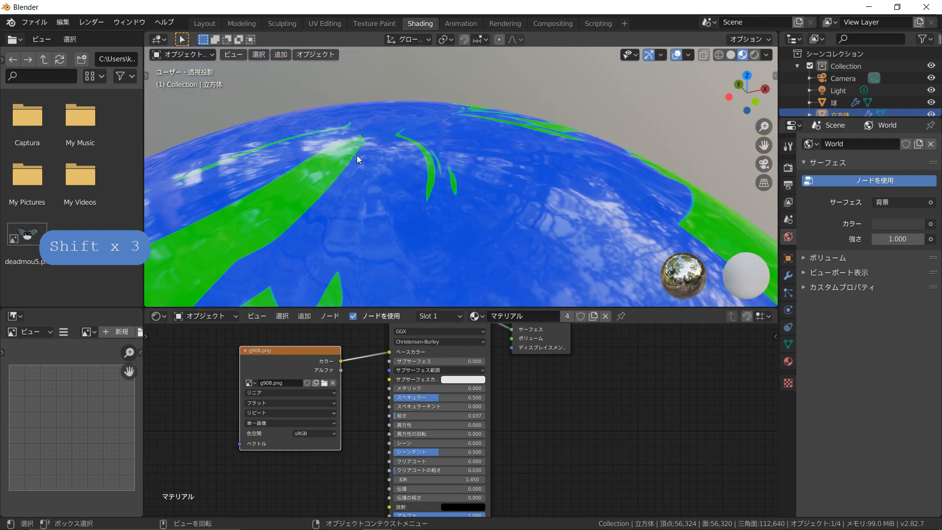
{"action": "scroll", "coordinate": [358, 155], "scroll_direction": "down", "scroll_amount": 5}
{"action": "middle_click_drag", "start_coordinate": [608, 155], "coordinate": [263, 173], "text": "shift"}
{"action": "scroll", "coordinate": [273, 172], "scroll_direction": "up", "scroll_amount": 4}
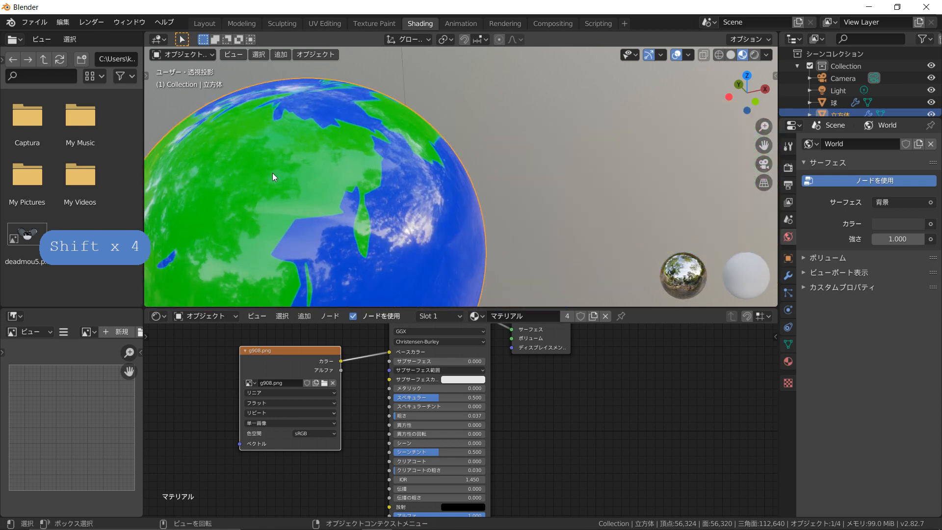
{"action": "middle_click_drag", "start_coordinate": [283, 142], "coordinate": [322, 168]}
{"action": "scroll", "coordinate": [322, 167], "scroll_direction": "down", "scroll_amount": 5}
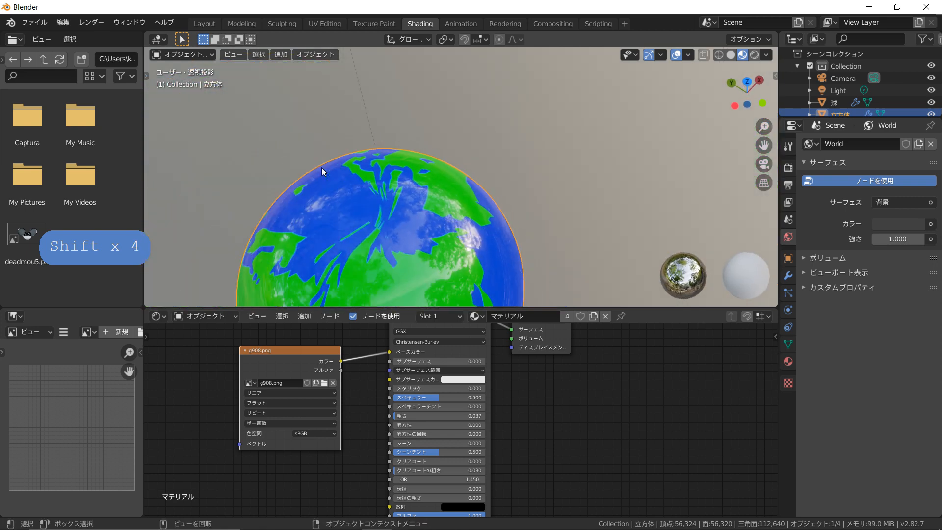
{"action": "middle_click_drag", "start_coordinate": [378, 189], "coordinate": [408, 182], "text": "shift"}
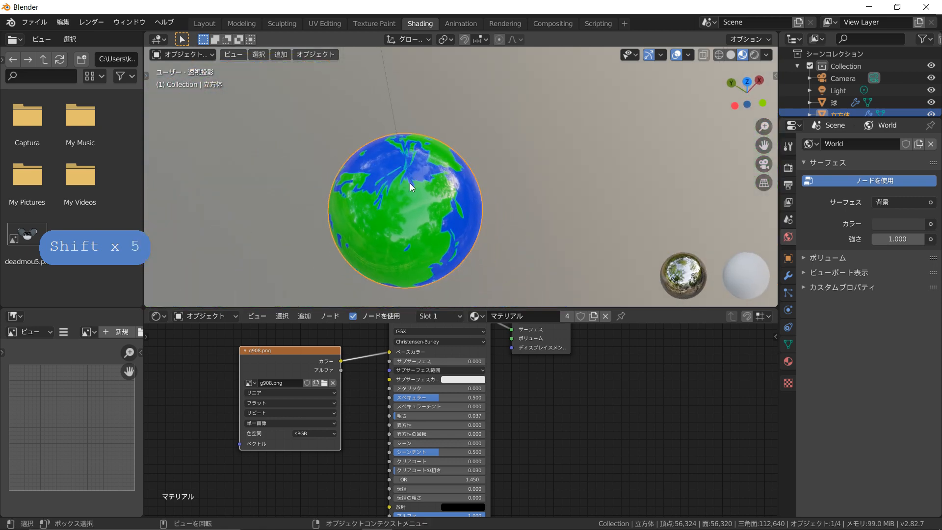
{"action": "scroll", "coordinate": [410, 183], "scroll_direction": "up", "scroll_amount": 1}
Unwrap the cube-based sphere's mesh again with Sphere Projection from the current angled view and return to Object Mode.
{"action": "key", "text": "Tab"}
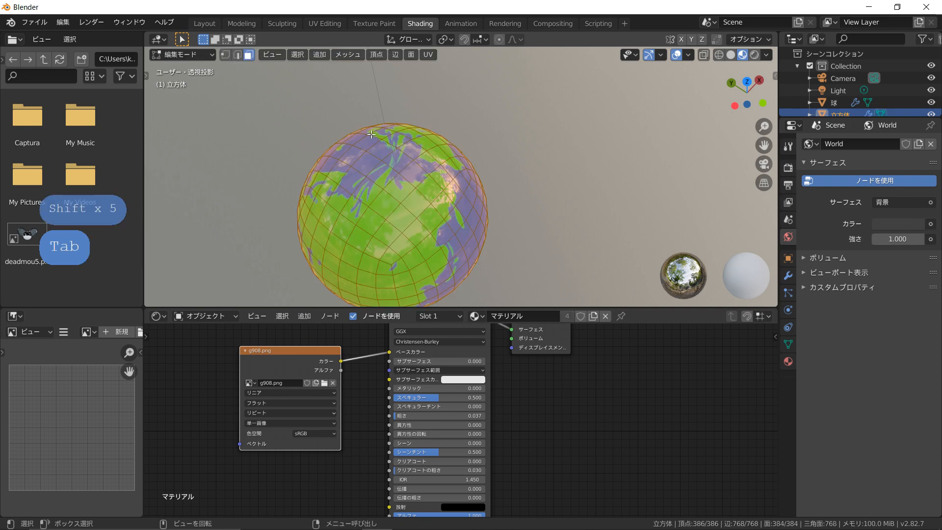
{"action": "left_click", "coordinate": [428, 54]}
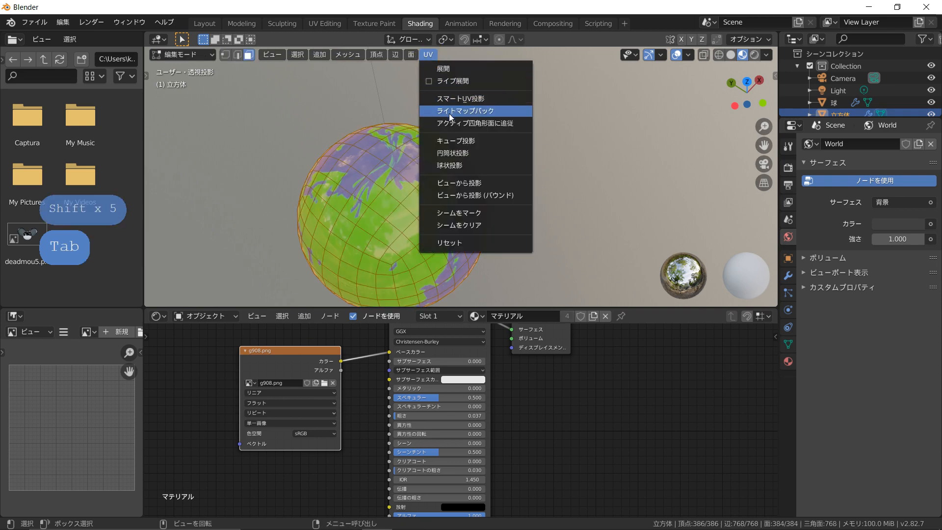
{"action": "left_click", "coordinate": [464, 167]}
{"action": "scroll", "coordinate": [464, 174], "scroll_direction": "down", "scroll_amount": 4}
{"action": "scroll", "coordinate": [352, 149], "scroll_direction": "up", "scroll_amount": 2}
{"action": "middle_click_drag", "start_coordinate": [333, 237], "coordinate": [438, 141], "text": "shift"}
{"action": "key", "text": "Tab"}
Unwrap the UV sphere's mesh again with Sphere Projection from the same angled view and return to Object Mode.
{"action": "left_click", "coordinate": [321, 150]}
{"action": "key", "text": "Tab"}
{"action": "left_click", "coordinate": [427, 55]}
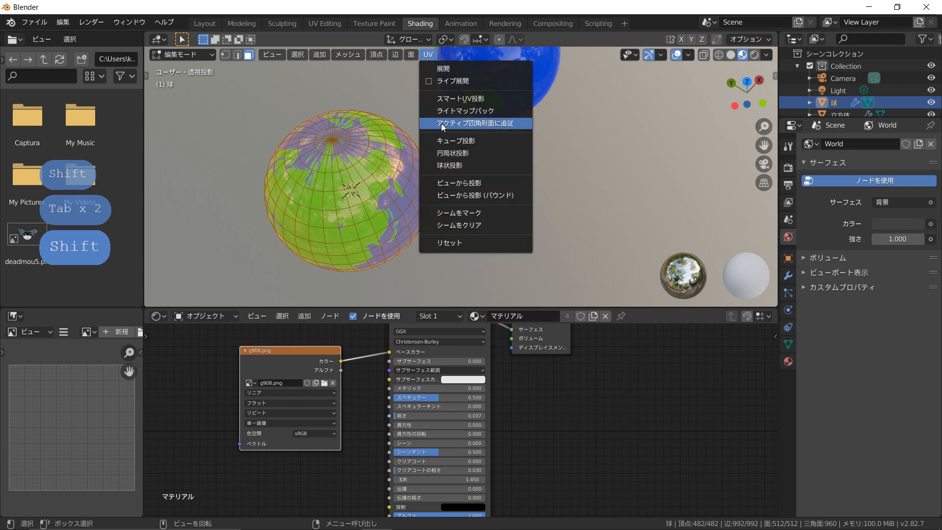
{"action": "left_click", "coordinate": [447, 165]}
{"action": "key", "text": "Tab"}
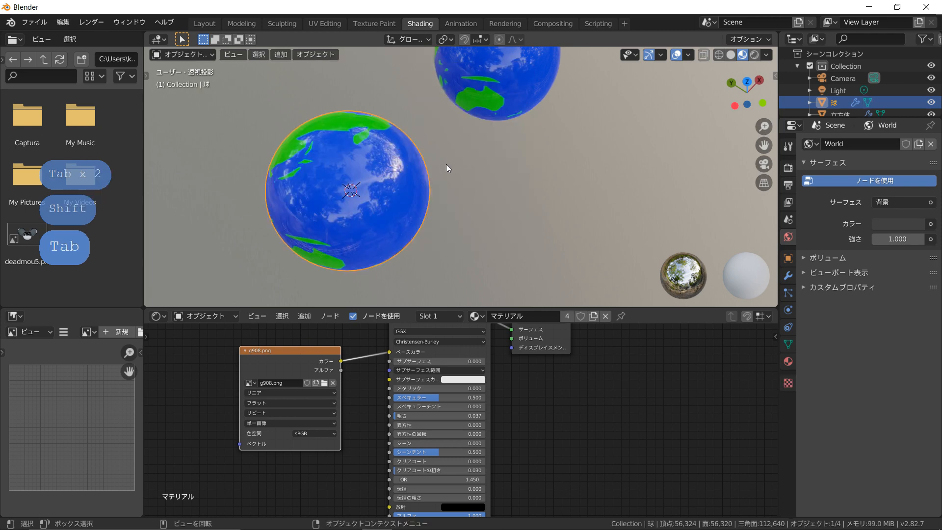
Compare how the reprojected map texture wraps around the UV sphere and the cube-based sphere from several sides and up close.
{"action": "middle_click_drag", "start_coordinate": [447, 168], "coordinate": [640, 147]}
{"action": "scroll", "coordinate": [444, 184], "scroll_direction": "up", "scroll_amount": 2}
{"action": "scroll", "coordinate": [542, 161], "scroll_direction": "up", "scroll_amount": 2}
{"action": "middle_click_drag", "start_coordinate": [542, 161], "coordinate": [515, 205], "text": "shift"}
{"action": "scroll", "coordinate": [567, 191], "scroll_direction": "up", "scroll_amount": 1}
{"action": "scroll", "coordinate": [566, 190], "scroll_direction": "down", "scroll_amount": 1}
{"action": "scroll", "coordinate": [539, 180], "scroll_direction": "up", "scroll_amount": 2}
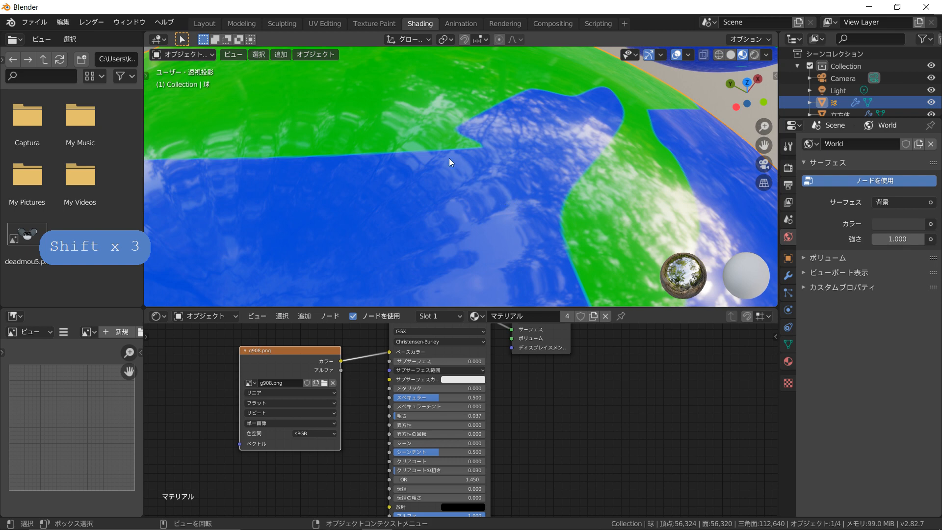
{"action": "scroll", "coordinate": [427, 224], "scroll_direction": "down", "scroll_amount": 7}
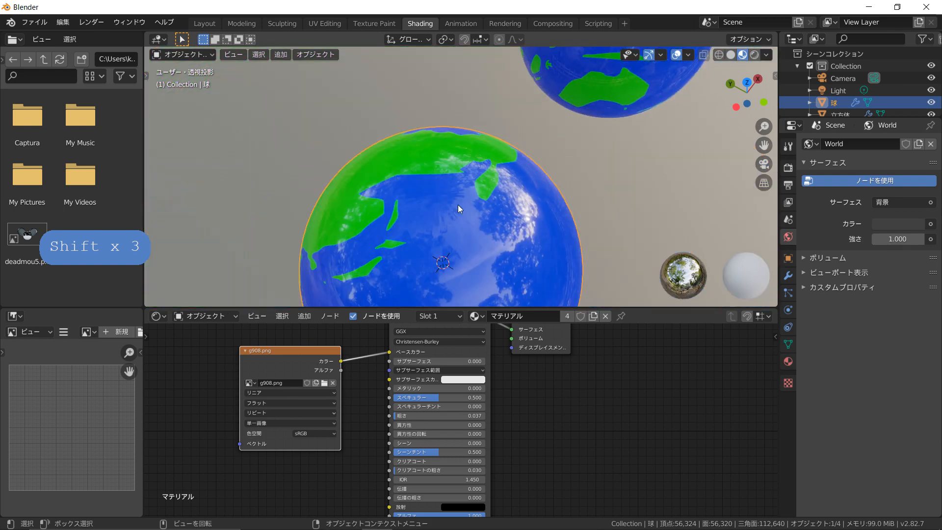
{"action": "middle_click_drag", "start_coordinate": [581, 158], "coordinate": [534, 84], "text": "shift"}
{"action": "scroll", "coordinate": [444, 235], "scroll_direction": "down", "scroll_amount": 1}
{"action": "scroll", "coordinate": [444, 236], "scroll_direction": "up", "scroll_amount": 4}
{"action": "middle_click_drag", "start_coordinate": [430, 180], "coordinate": [489, 81], "text": "shift"}
{"action": "scroll", "coordinate": [469, 97], "scroll_direction": "up", "scroll_amount": 3}
{"action": "middle_click_drag", "start_coordinate": [413, 146], "coordinate": [449, 223]}
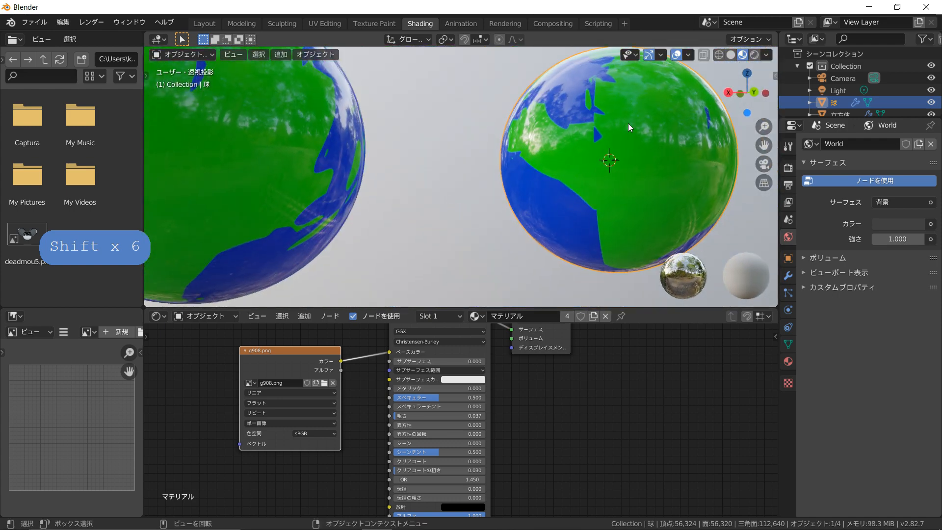
{"action": "middle_click_drag", "start_coordinate": [603, 144], "coordinate": [505, 202], "text": "shift"}
{"action": "scroll", "coordinate": [505, 202], "scroll_direction": "down", "scroll_amount": 1}
{"action": "scroll", "coordinate": [505, 202], "scroll_direction": "down", "scroll_amount": 3}
{"action": "middle_click_drag", "start_coordinate": [440, 217], "coordinate": [469, 274]}
{"action": "scroll", "coordinate": [466, 256], "scroll_direction": "up", "scroll_amount": 1}
{"action": "middle_click_drag", "start_coordinate": [427, 249], "coordinate": [407, 268], "text": "shift"}
{"action": "scroll", "coordinate": [427, 249], "scroll_direction": "up", "scroll_amount": 6}
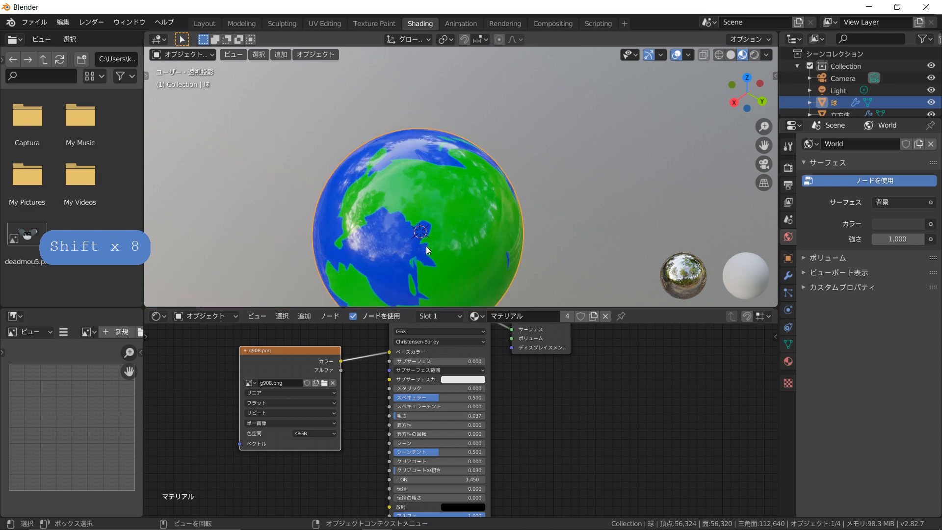
Delete the UV sphere from the scene.
{"action": "key", "text": "x"}
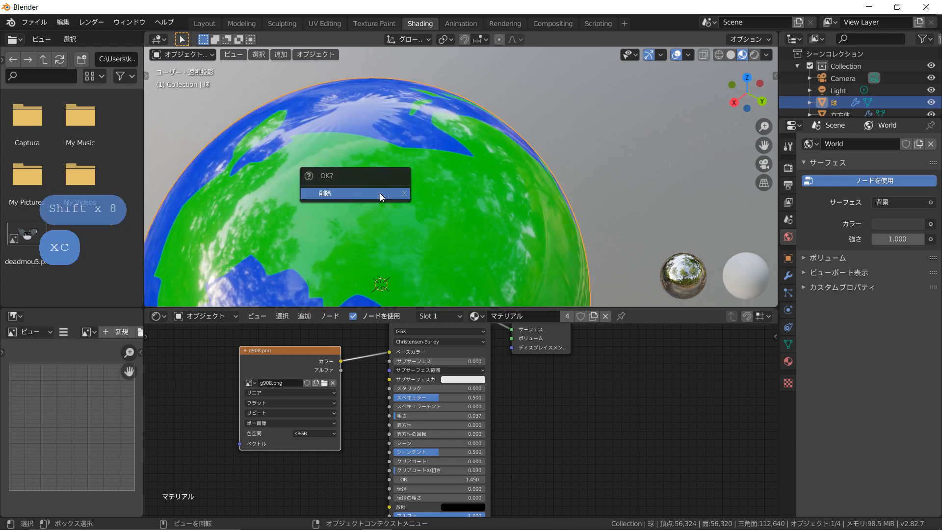
{"action": "left_click", "coordinate": [381, 195]}
{"action": "scroll", "coordinate": [388, 200], "scroll_direction": "down", "scroll_amount": 6}
Select the cube-based sphere and set its X location to 0 m.
{"action": "left_click", "coordinate": [420, 221]}
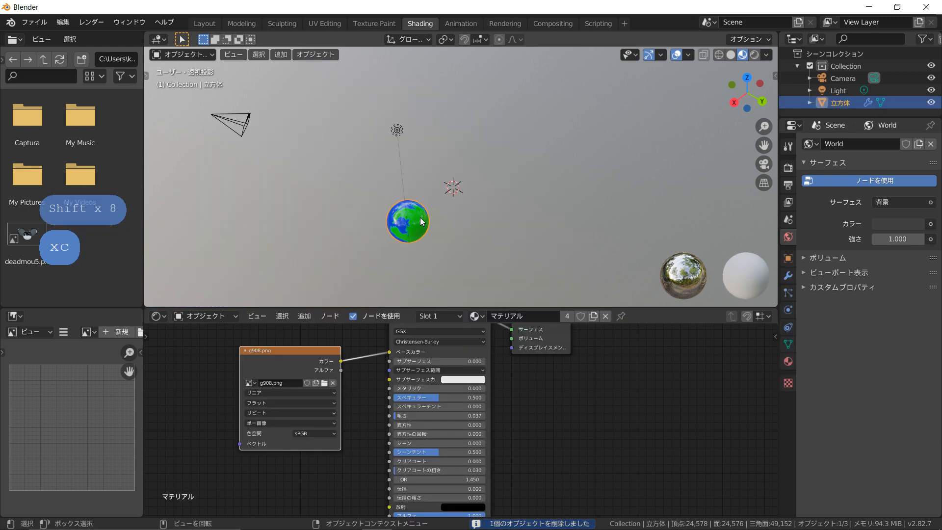
{"action": "scroll", "coordinate": [420, 222], "scroll_direction": "up", "scroll_amount": 3}
{"action": "key", "text": "n"}
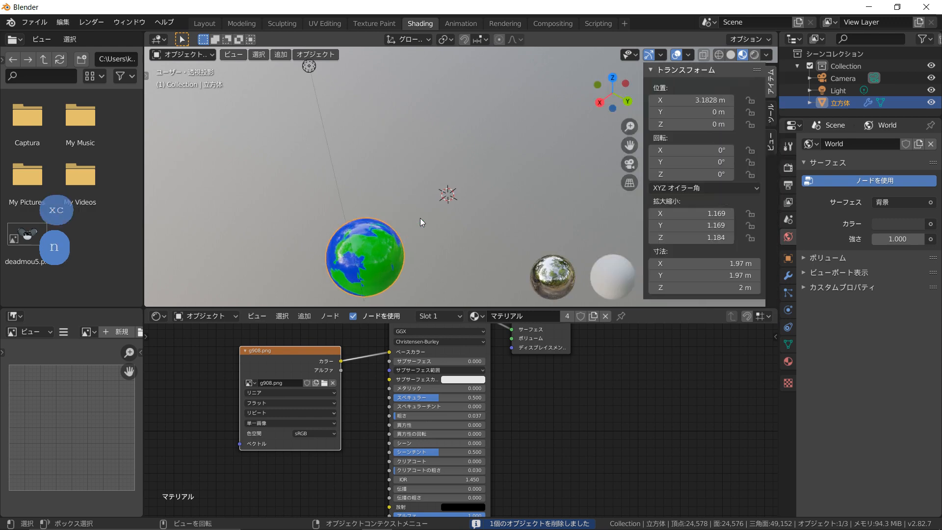
{"action": "left_click", "coordinate": [706, 98]}
{"action": "type", "text": "0"}
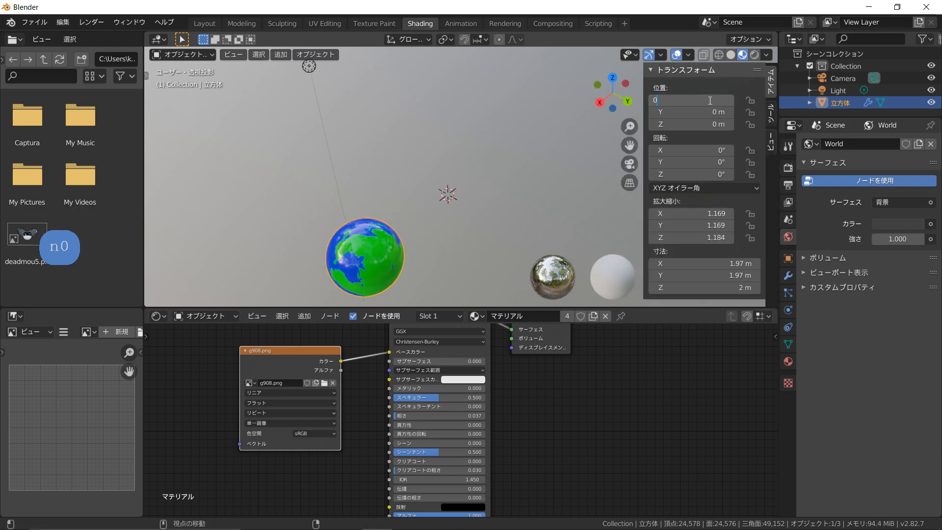
{"action": "key", "text": "Return"}
Examine the map texture all around the centred cube-based sphere, including its top and the island areas.
{"action": "scroll", "coordinate": [434, 216], "scroll_direction": "up", "scroll_amount": 6}
{"action": "middle_click_drag", "start_coordinate": [433, 217], "coordinate": [412, 147]}
{"action": "middle_click_drag", "start_coordinate": [412, 147], "coordinate": [339, 98]}
{"action": "middle_click_drag", "start_coordinate": [285, 212], "coordinate": [399, 223]}
{"action": "scroll", "coordinate": [368, 170], "scroll_direction": "down", "scroll_amount": 3}
{"action": "key", "text": "shift"}
{"action": "key", "text": "shift"}
{"action": "scroll", "coordinate": [398, 220], "scroll_direction": "up", "scroll_amount": 2}
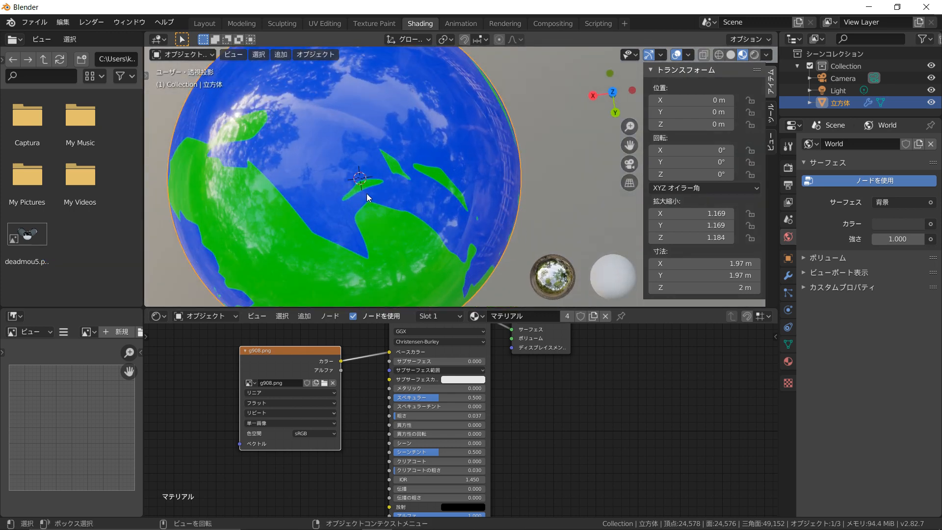
{"action": "middle_click_drag", "start_coordinate": [294, 134], "coordinate": [373, 157]}
{"action": "scroll", "coordinate": [534, 156], "scroll_direction": "up", "scroll_amount": 2}
{"action": "middle_click_drag", "start_coordinate": [500, 214], "coordinate": [451, 181], "text": "shift"}
{"action": "scroll", "coordinate": [481, 177], "scroll_direction": "up", "scroll_amount": 1}
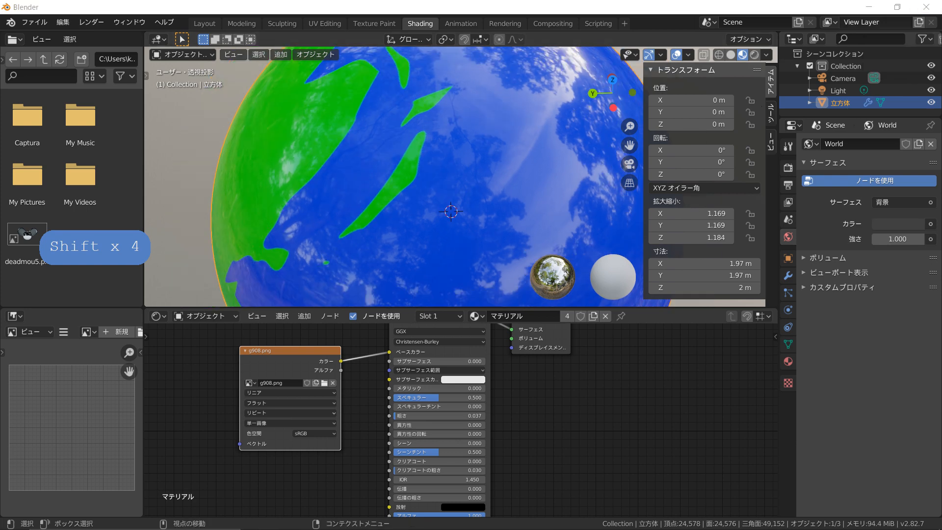
Switch to the Photos viewer and maximize its window to view the flat map image g908.png.
{"action": "key", "text": "F12"}
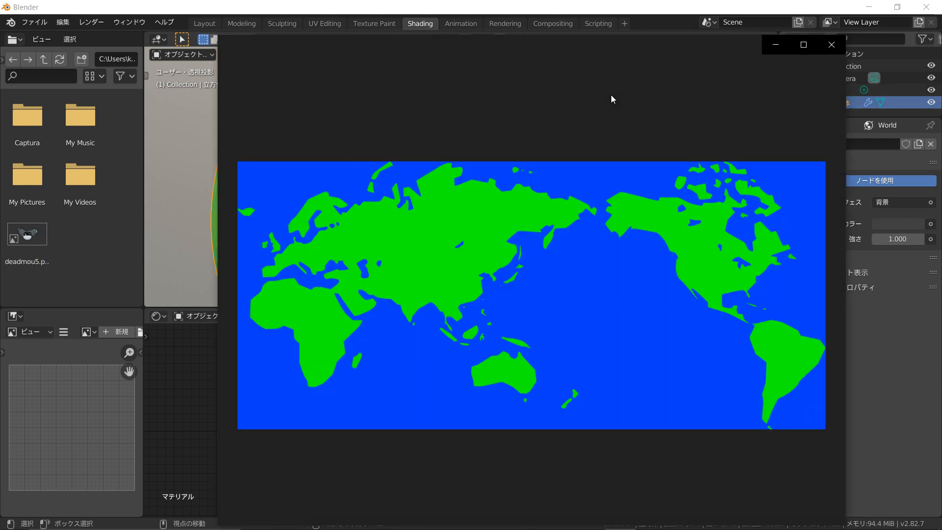
{"action": "left_click", "coordinate": [601, 45]}
{"action": "double_click", "coordinate": [601, 46]}
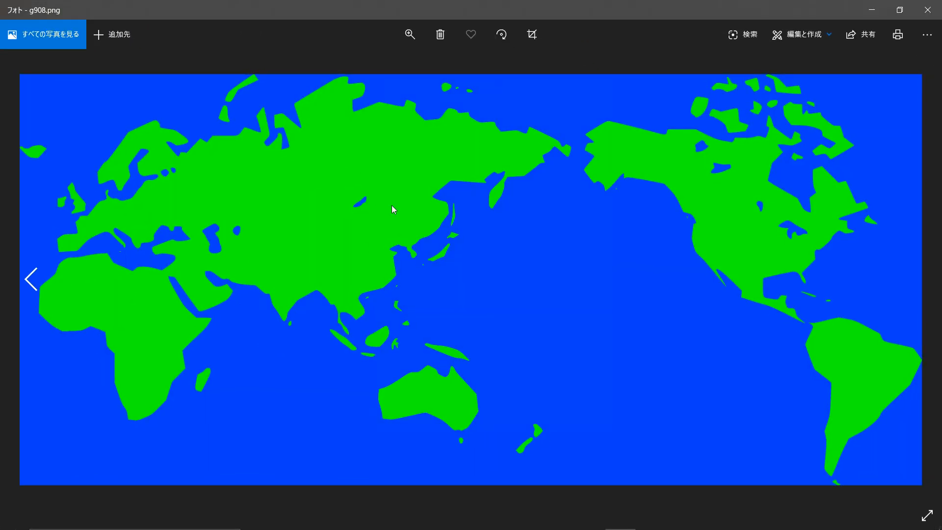